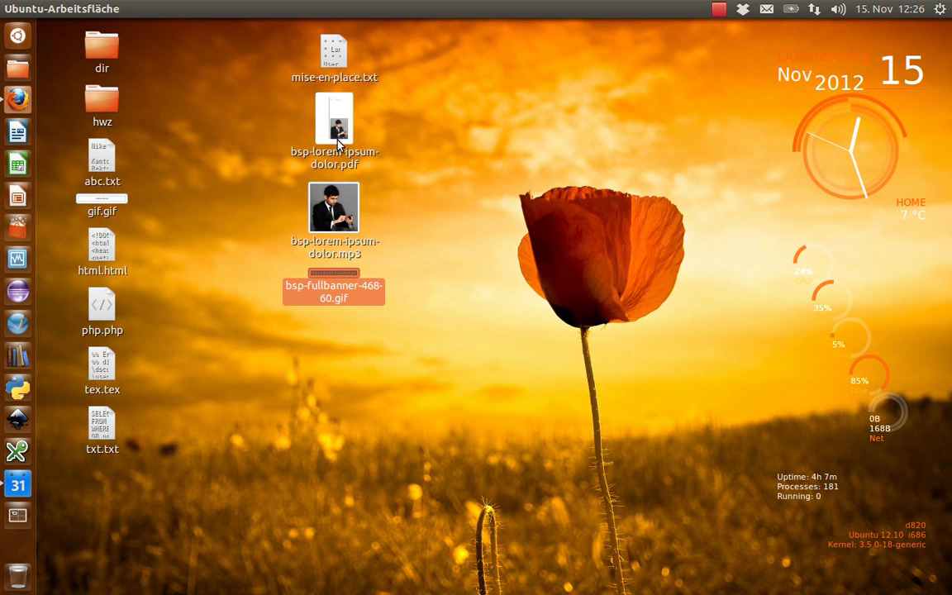
Switch to Firefox, examine the Beispiel page's banner, text, download links and audio player, and close the page.
left_click(341, 199)
left_click(343, 132)
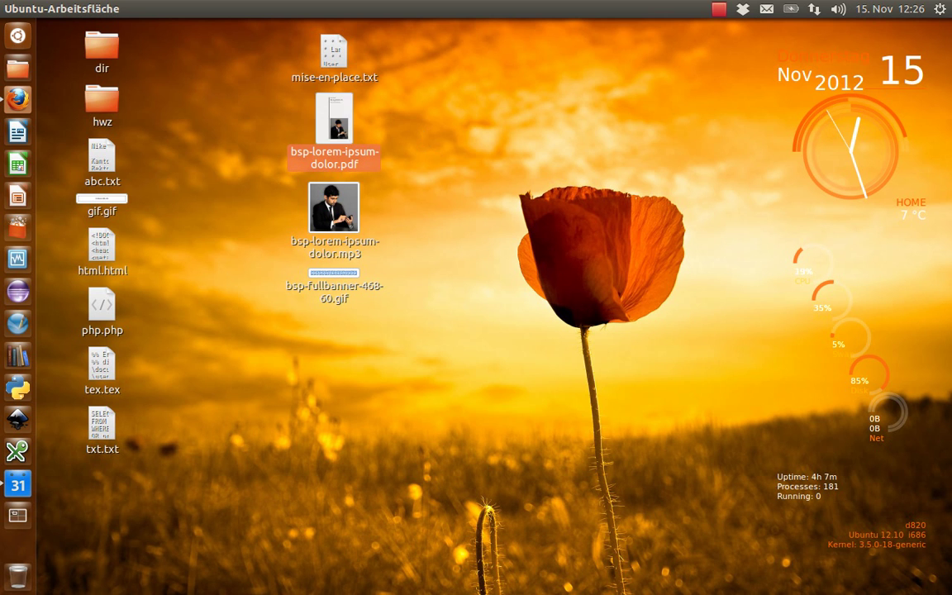
key("alt+Tab")
key("alt+Tab")
key("alt+Tab")
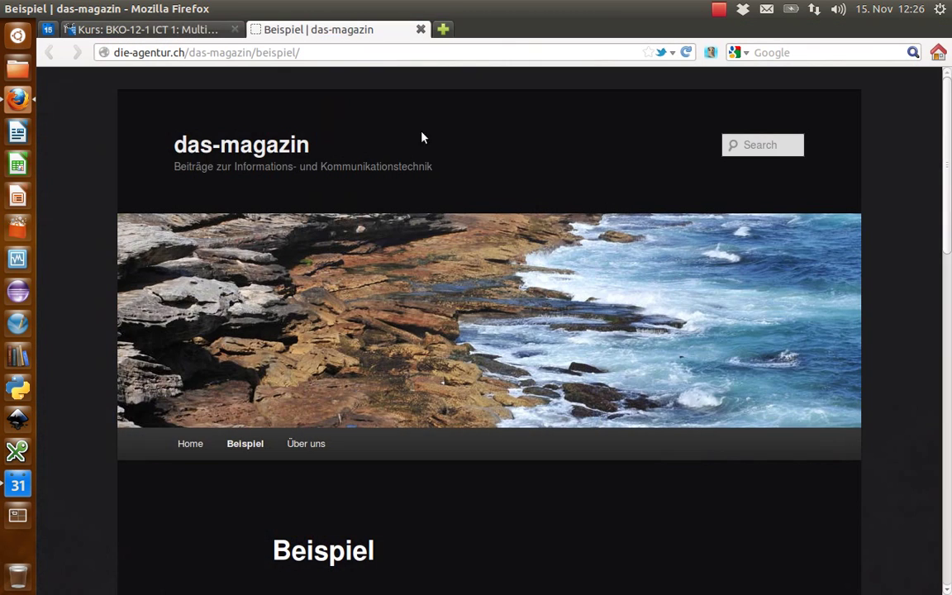
left_click_drag(949, 181, 949, 342)
double_click(288, 134)
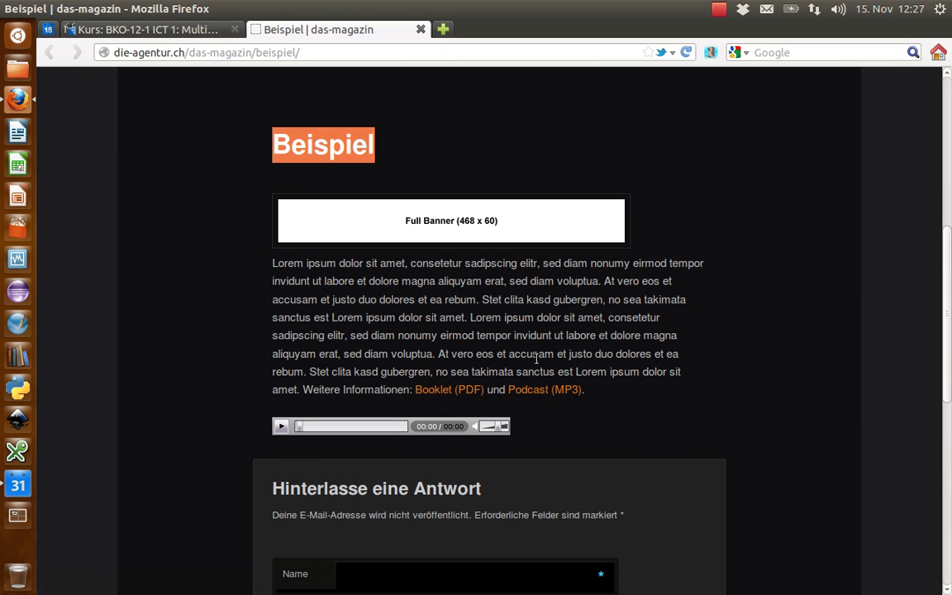
left_click(421, 30)
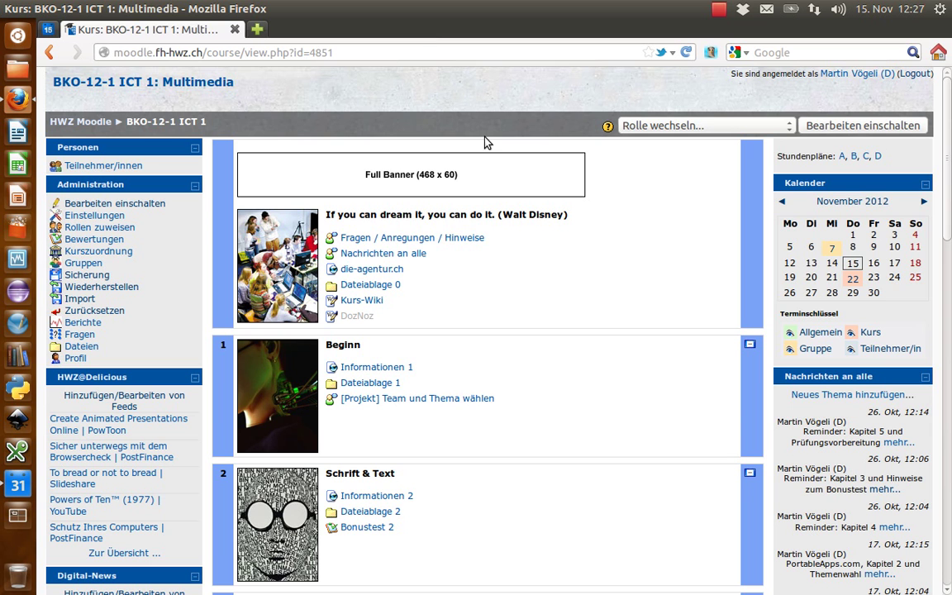
Open the notes file mise-en-place.txt from the desktop.
key("ctrl+super+d")
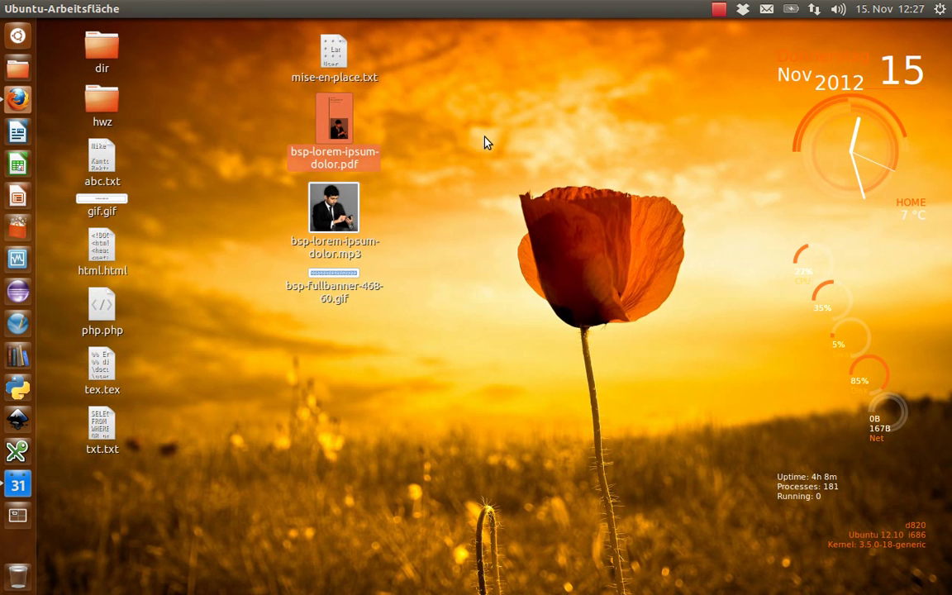
left_click(334, 56)
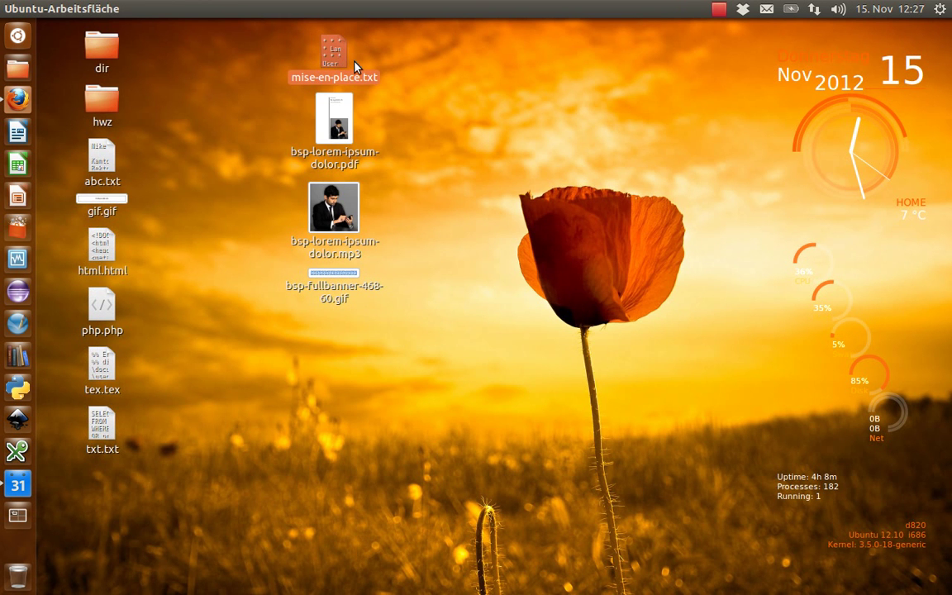
double_click(354, 63)
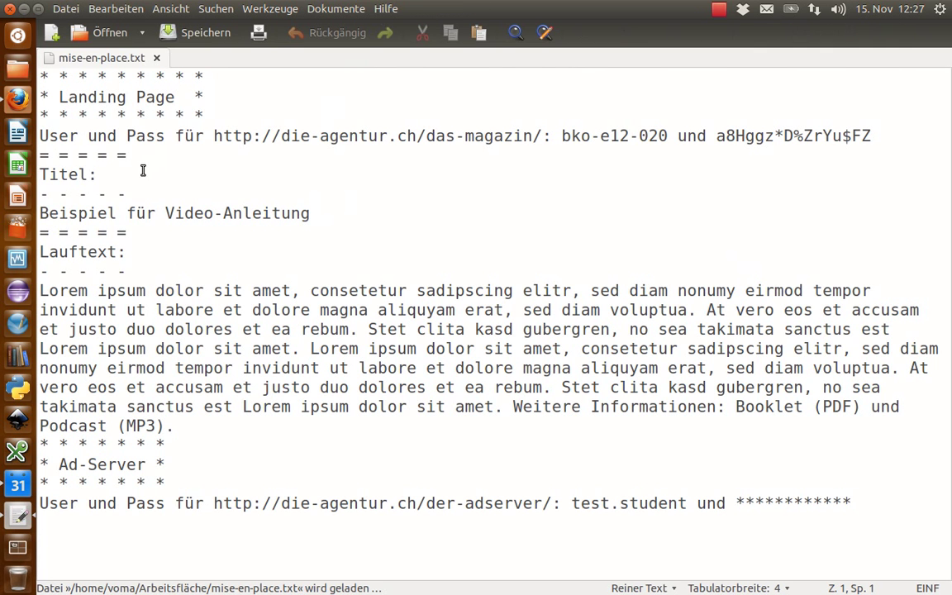
Review the article title, the body text and the Ad-Server section in the notes file.
left_click_drag(40, 212, 326, 213)
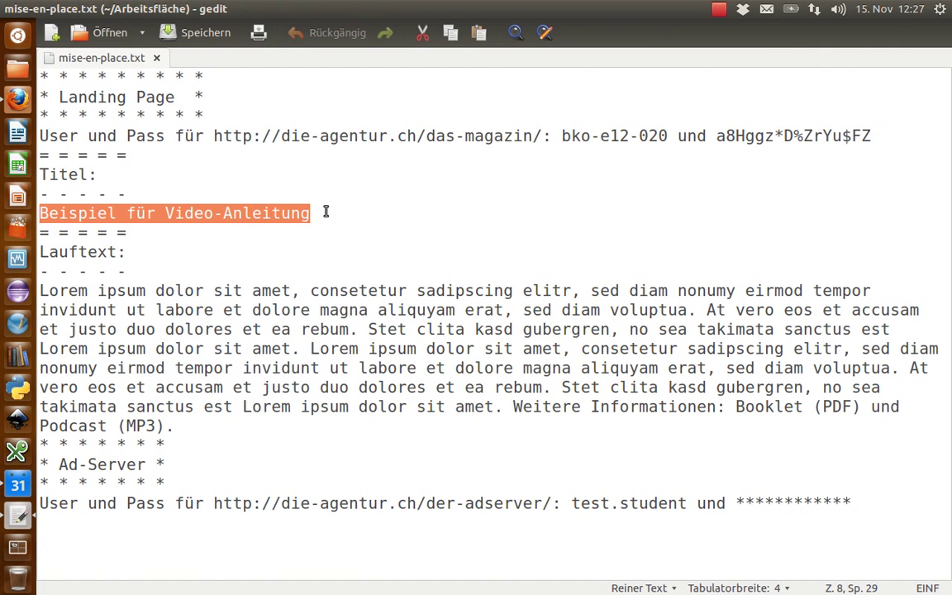
left_click_drag(40, 290, 257, 422)
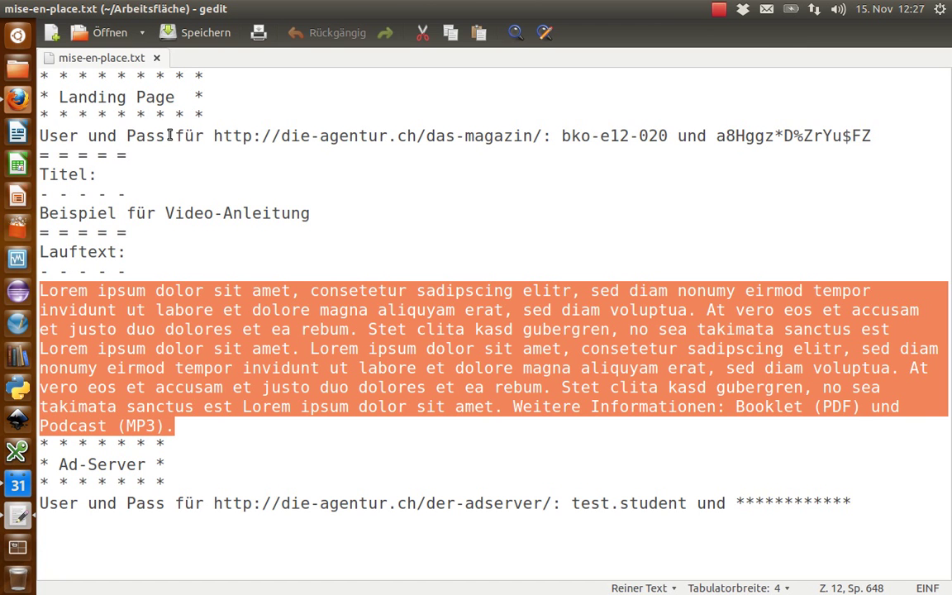
key("alt+Tab")
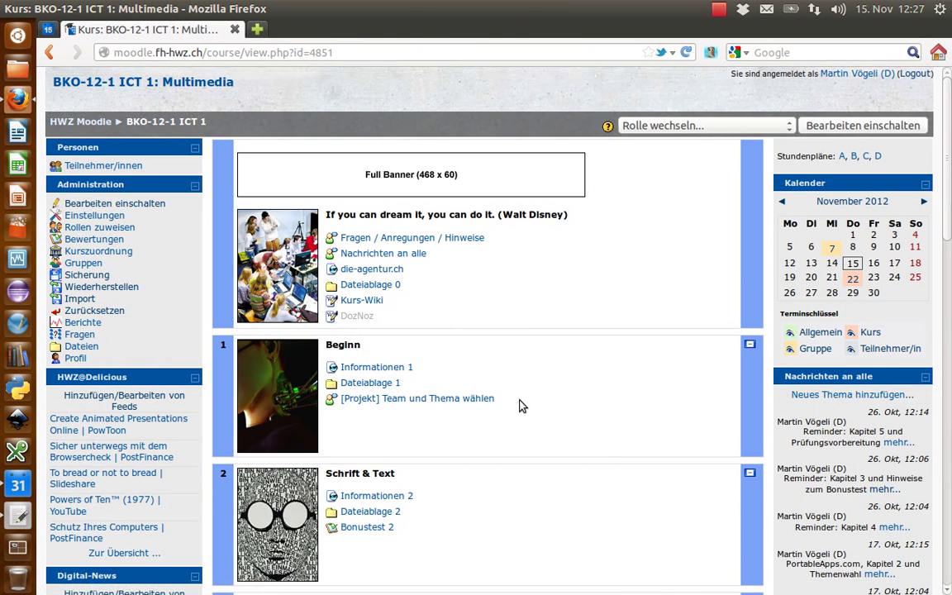
key("alt+Tab")
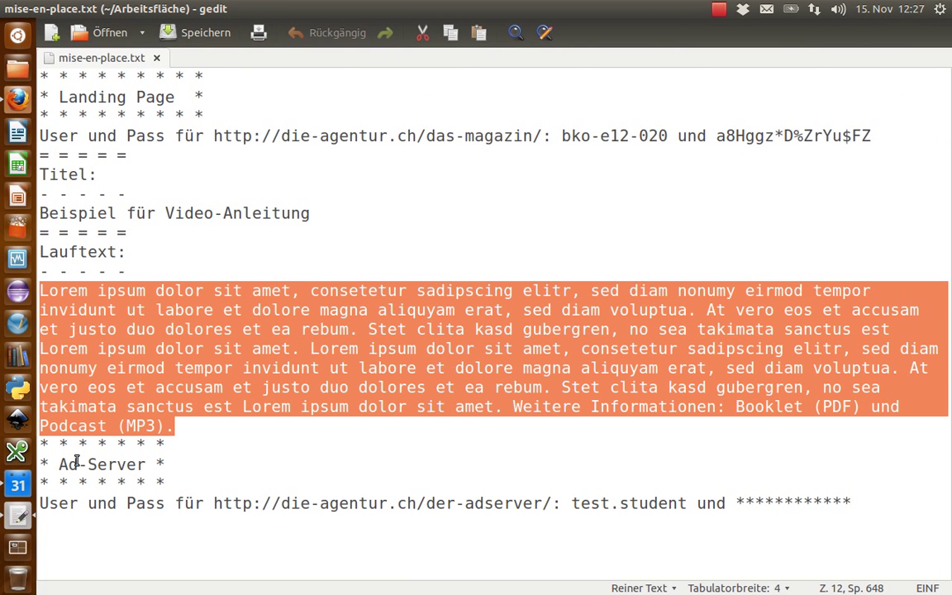
left_click_drag(59, 464, 863, 502)
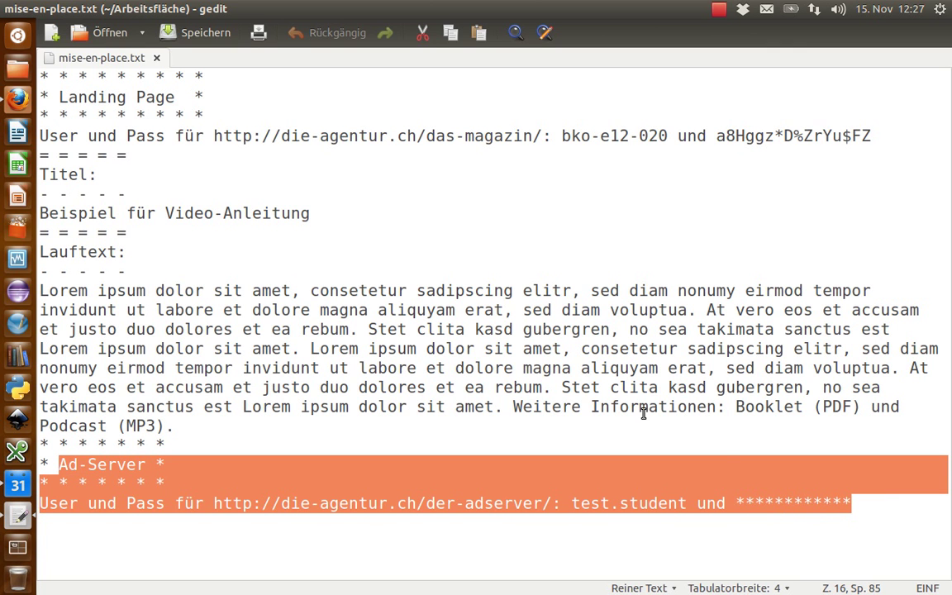
left_click(514, 419)
key("ctrl+Home")
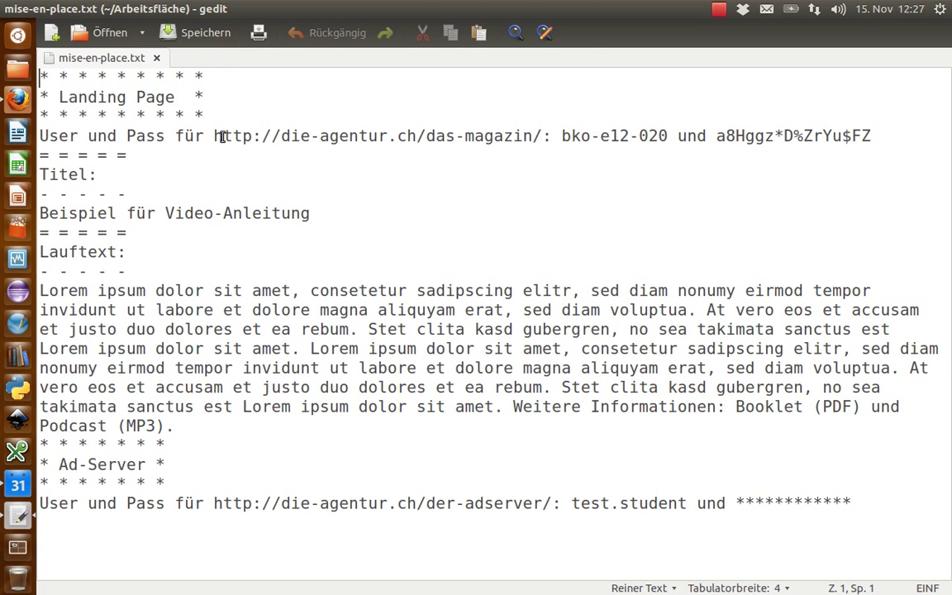
left_click_drag(214, 134, 546, 141)
key("ctrl+c")
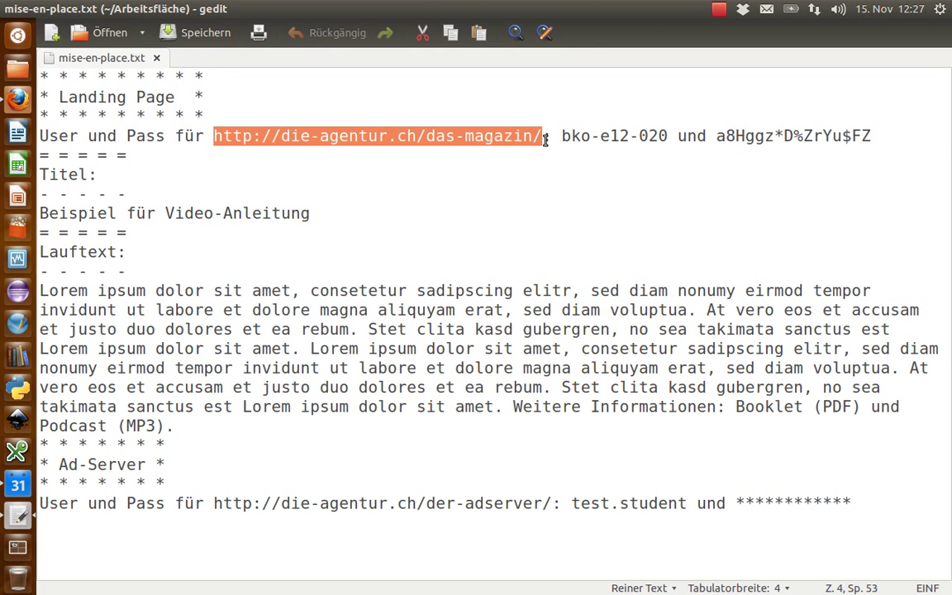
key("alt+Tab")
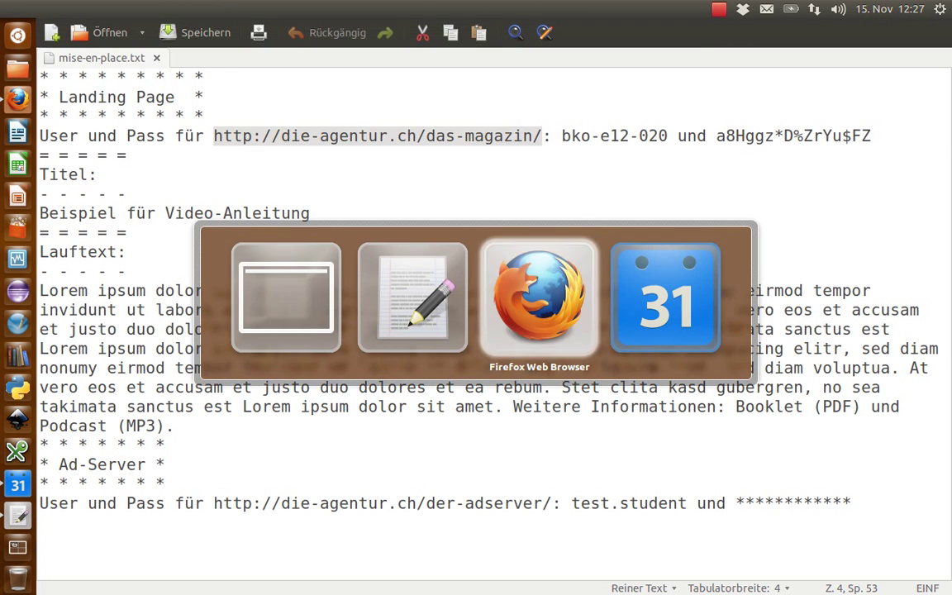
key("ctrl+t")
key("ctrl+v")
key("Return")
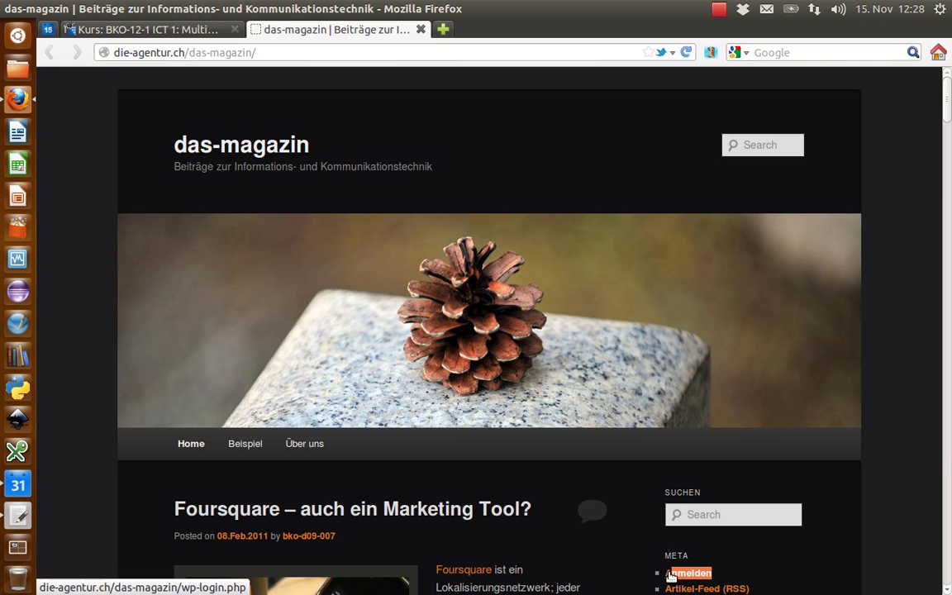
Open the das-magazin login page and fill in the username copied from the landing page line of the notes.
left_click(685, 572)
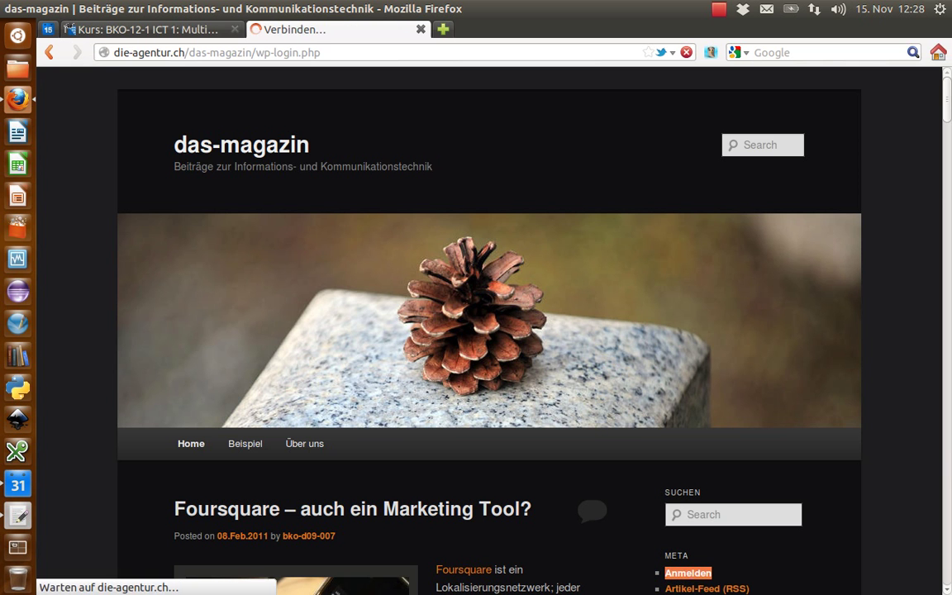
key("alt+Tab")
key("alt+Tab")
key("alt+Tab")
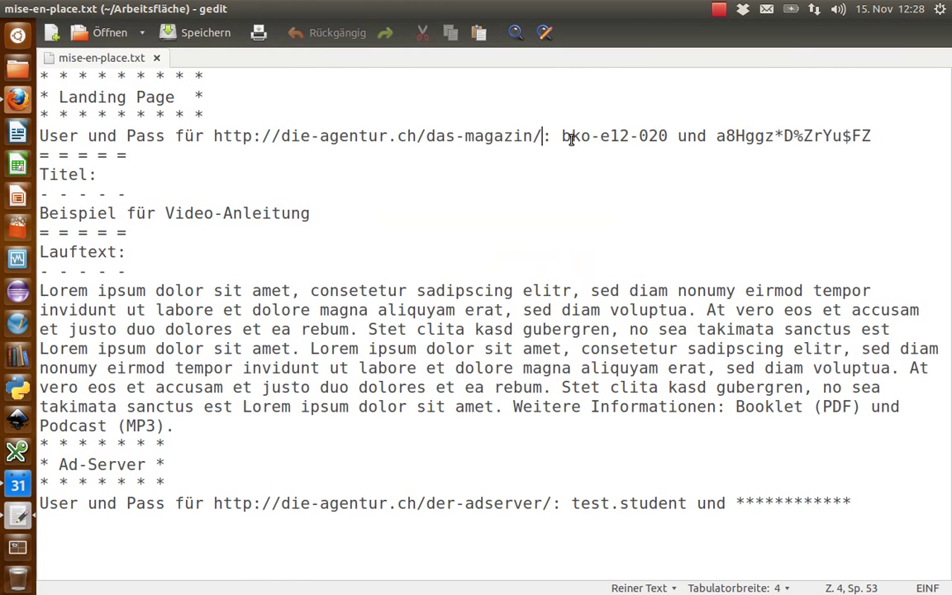
left_click_drag(561, 135, 669, 137)
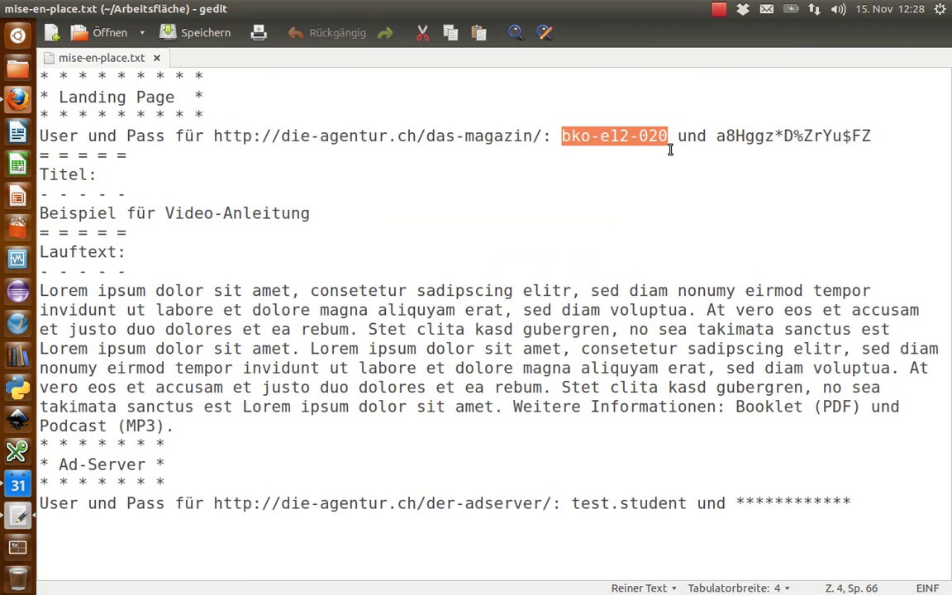
key("ctrl+c")
key("alt+Tab")
key("ctrl+v")
key("alt+Tab")
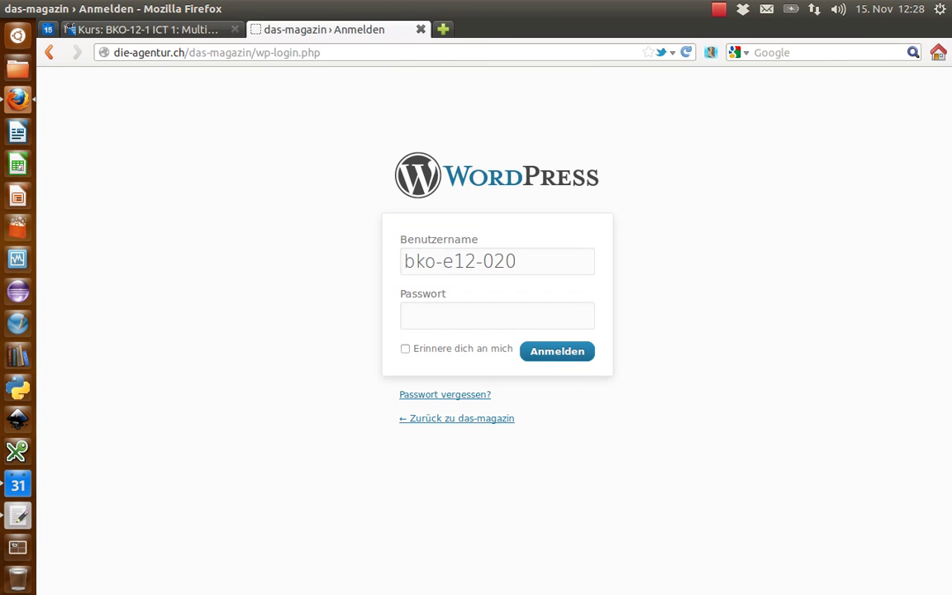
Copy the account password from the notes into the WordPress password field and log in.
left_click_drag(717, 134, 884, 130)
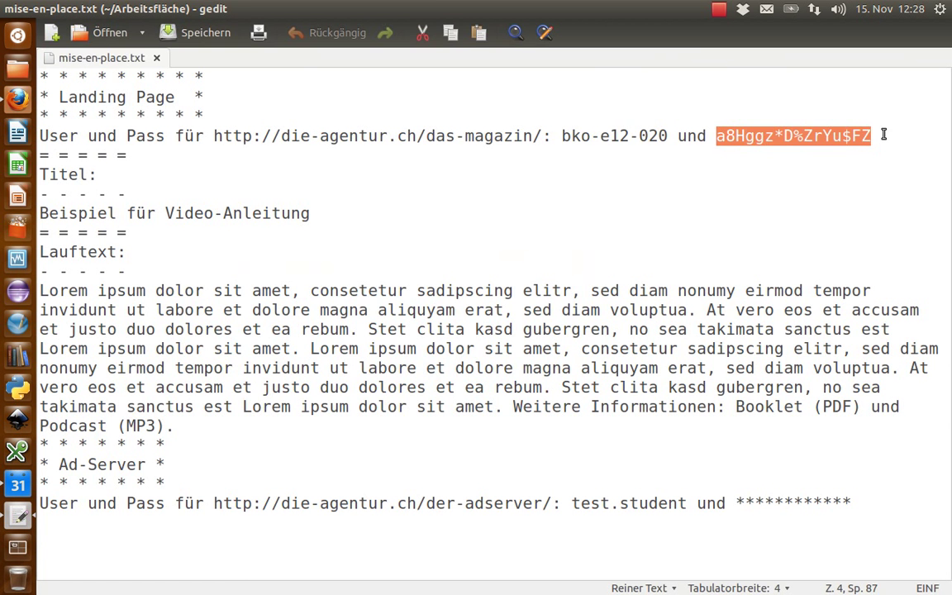
key("ctrl+c")
key("alt+Tab")
key("Tab")
key("ctrl+v")
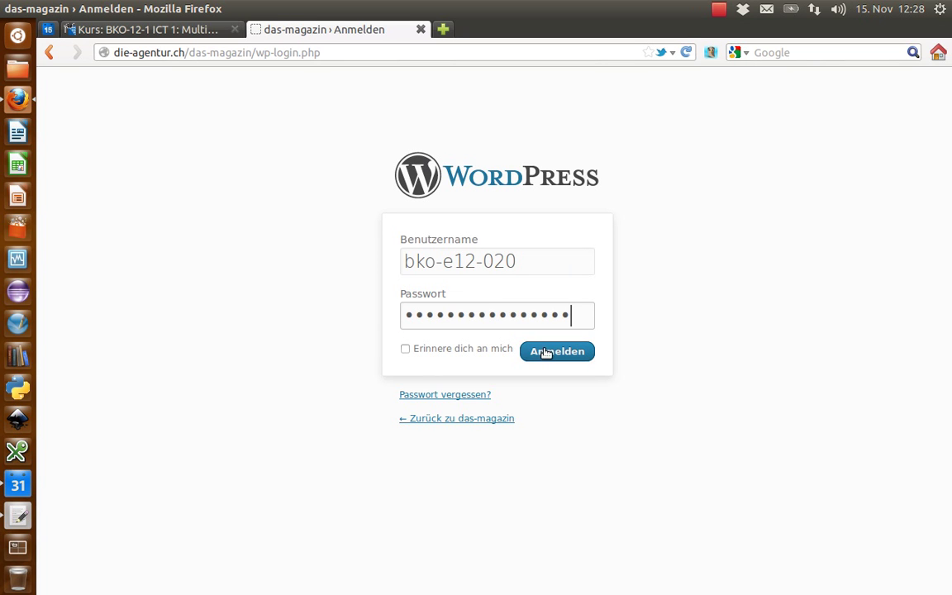
left_click(546, 353)
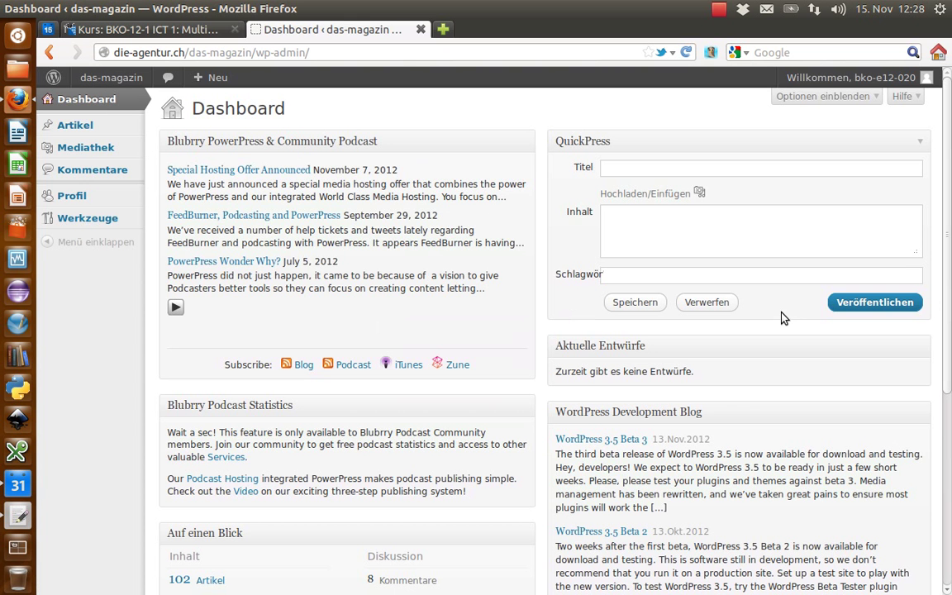
Create a new article and enter the title "Beispiel für Video-Anleitung" from the notes.
mouse_move(78, 128)
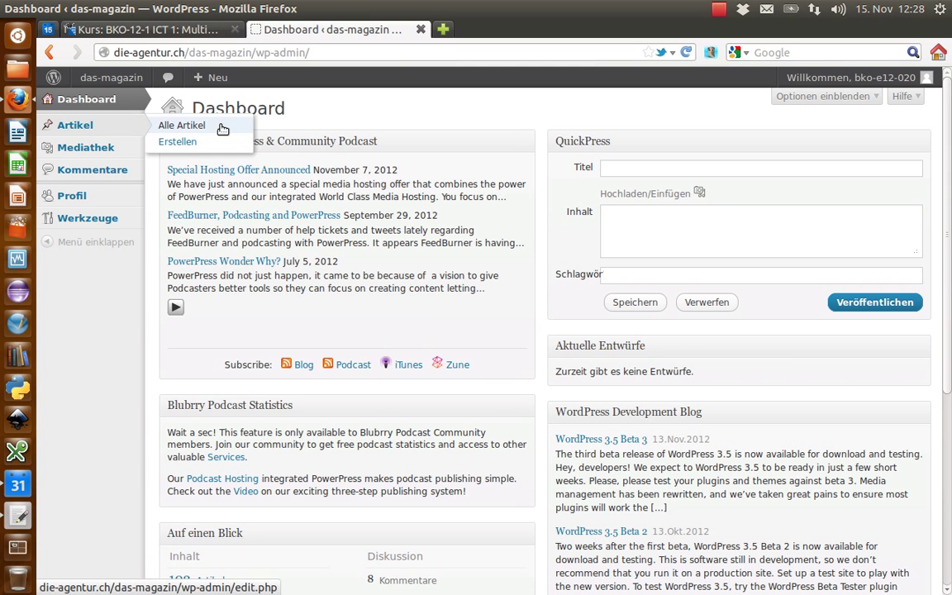
left_click(182, 142)
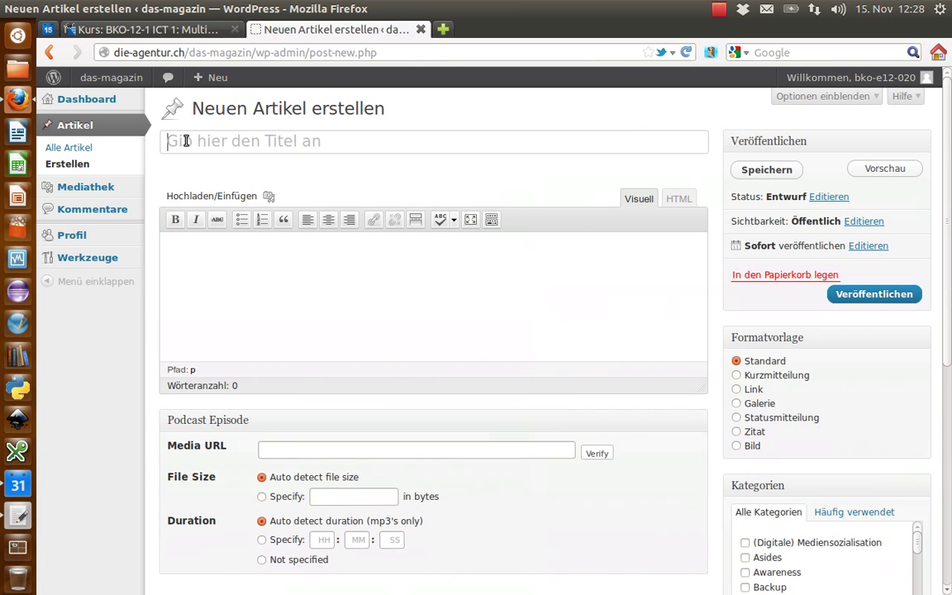
key("alt+Tab")
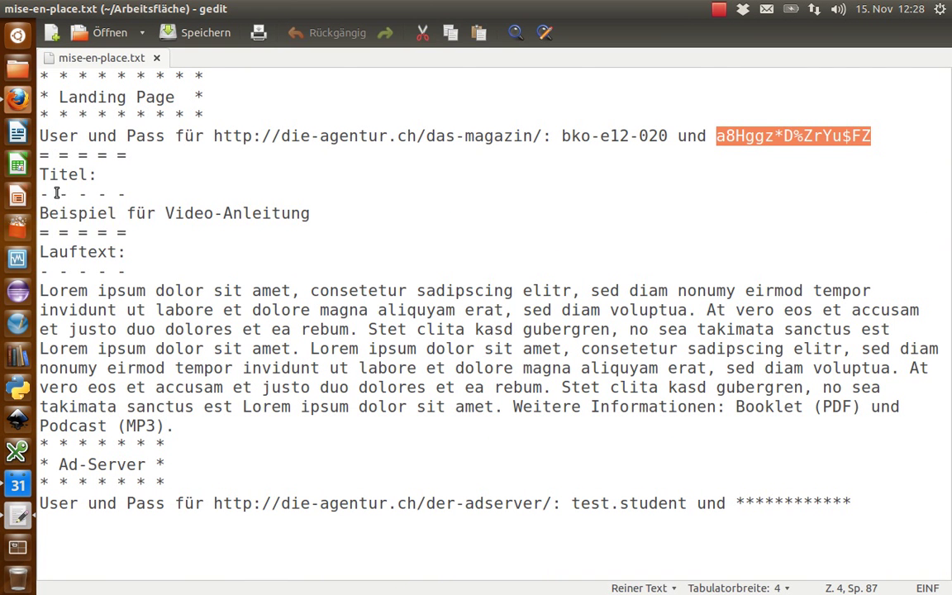
left_click_drag(43, 213, 319, 212)
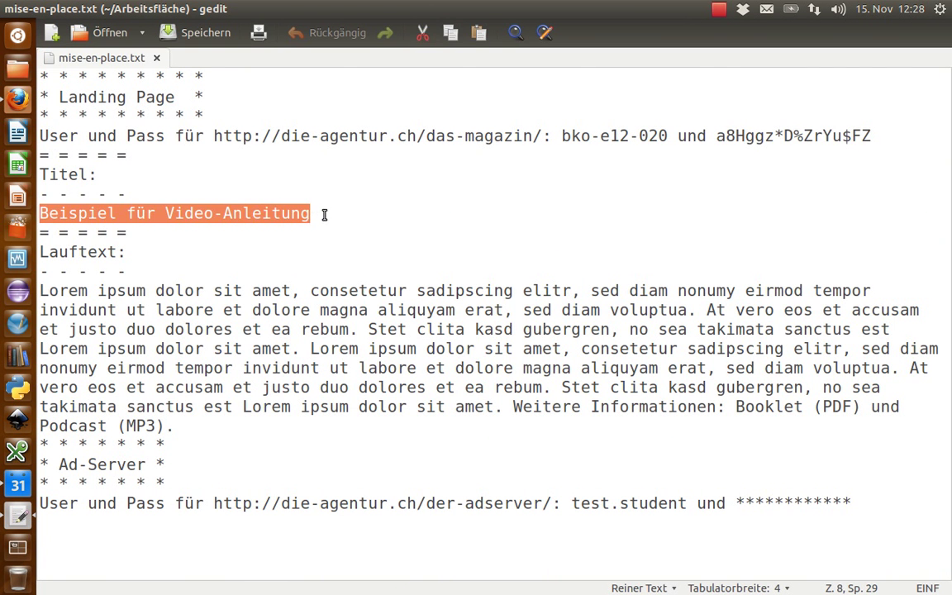
key("alt+Tab")
left_click(315, 146)
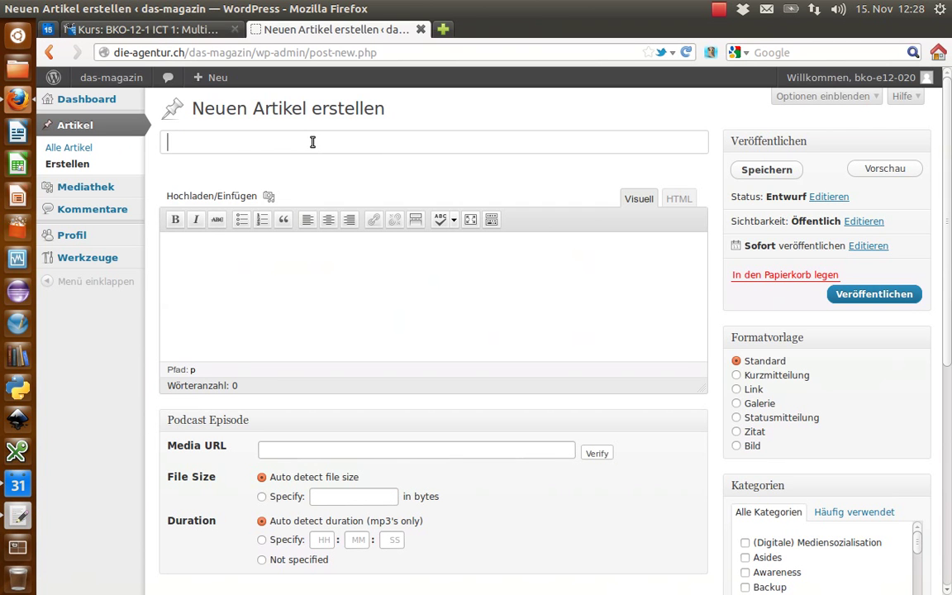
key("ctrl+v")
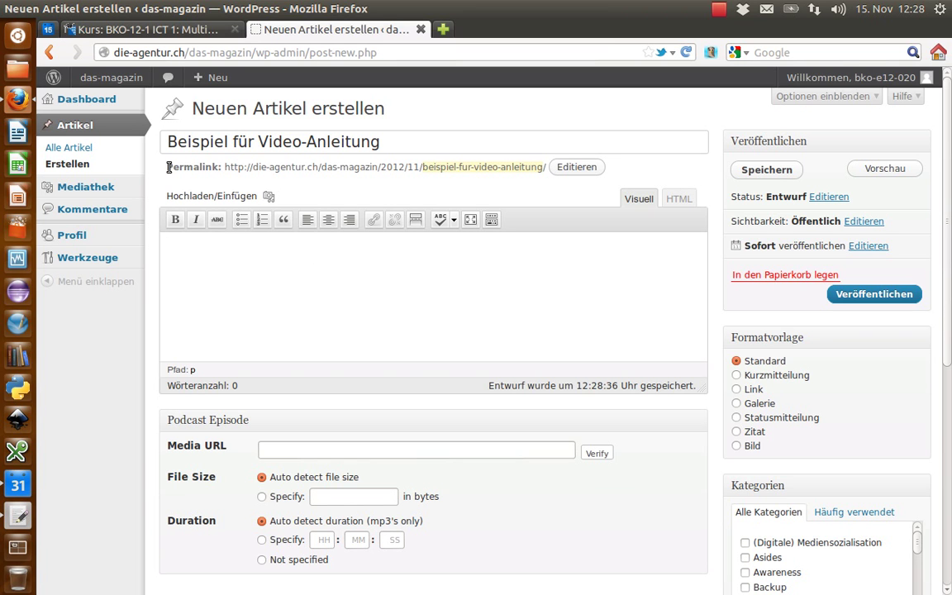
left_click_drag(169, 167, 547, 168)
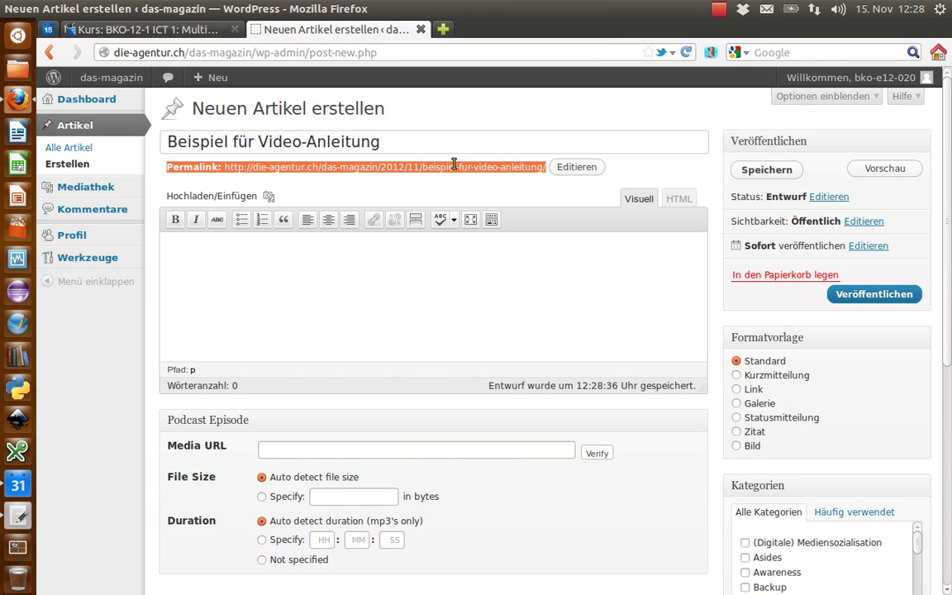
Copy the Lorem ipsum body text from the notes into the article's content and return to the start of the text.
left_click(396, 296)
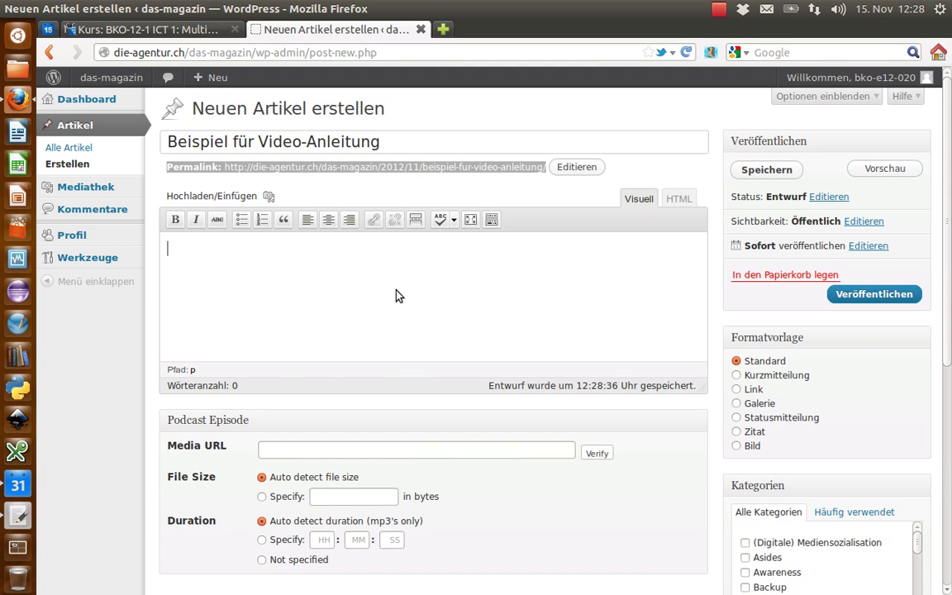
key("alt+Tab")
key("alt+Tab")
key("alt+Tab")
key("alt+Tab")
key("alt+Tab")
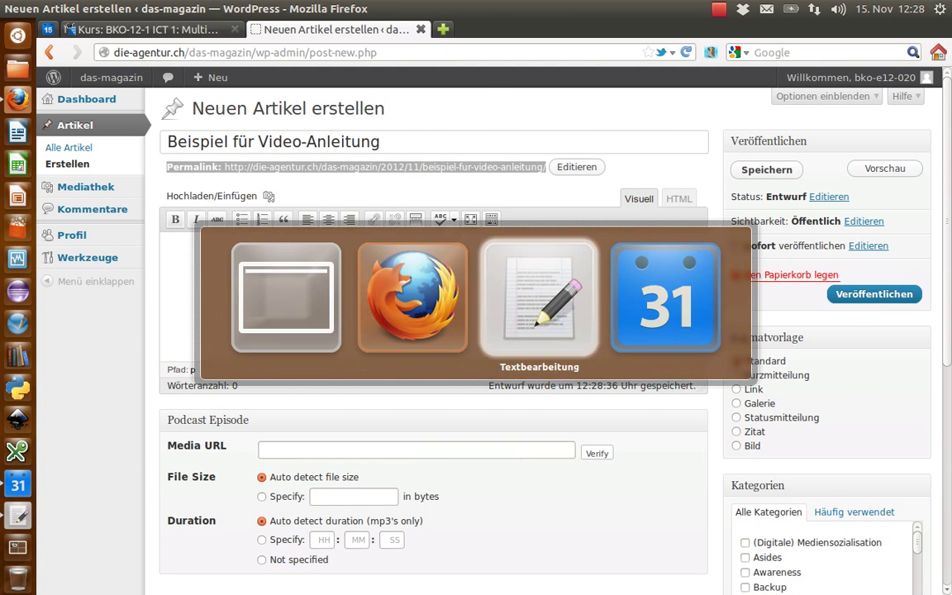
left_click_drag(39, 291, 187, 422)
key("alt+Tab")
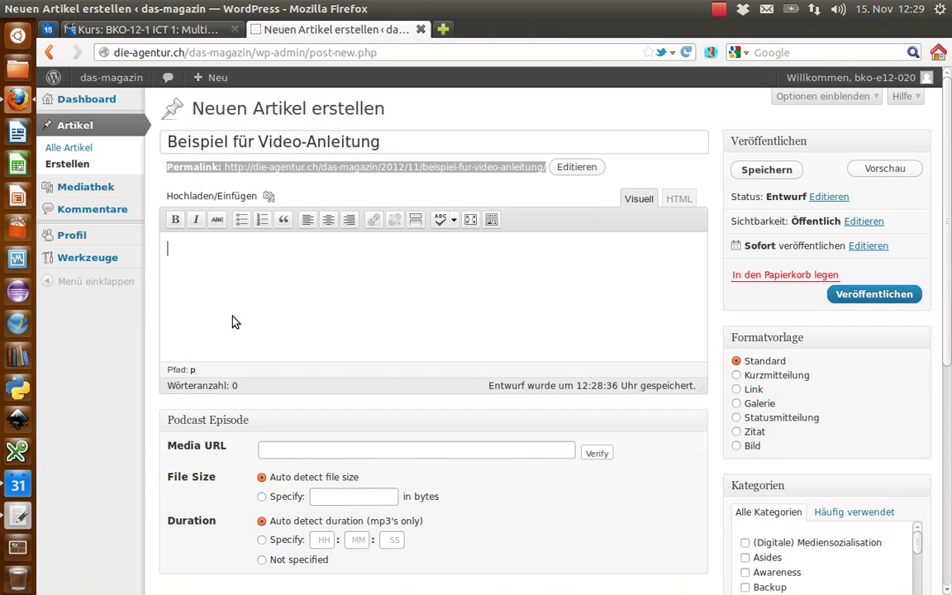
key("ctrl+v")
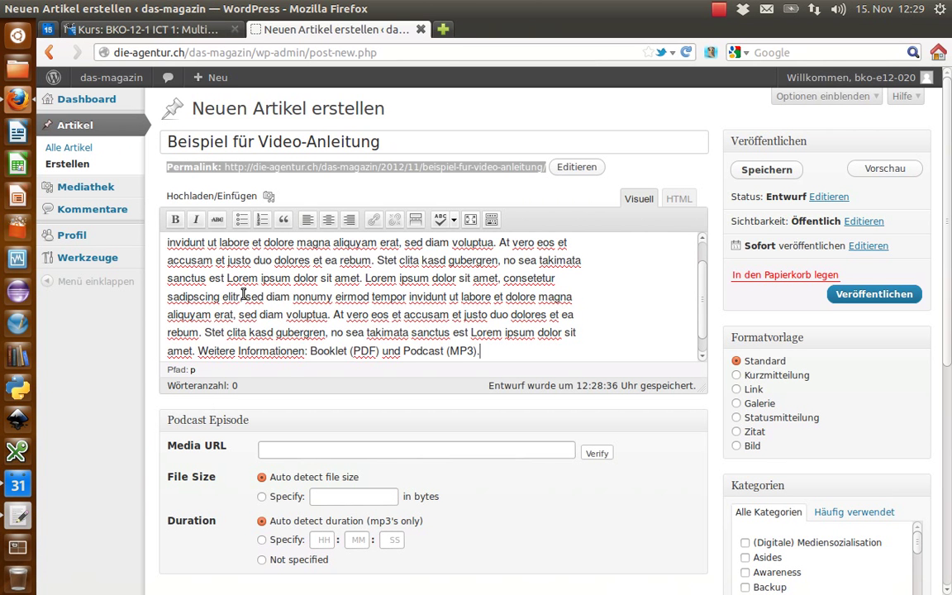
key("ctrl+Home")
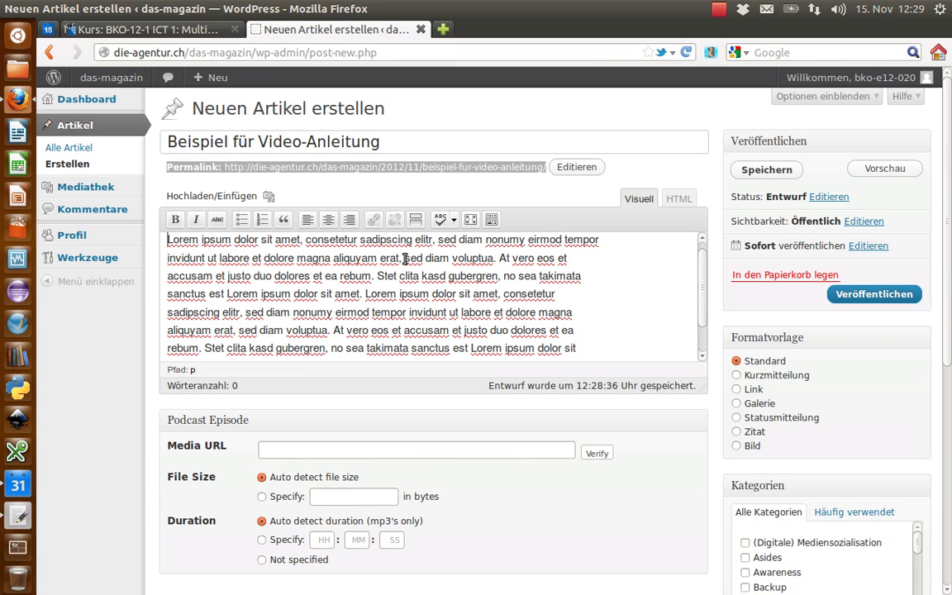
Preview the draft article, check its title and body text, and close the preview.
left_click(884, 170)
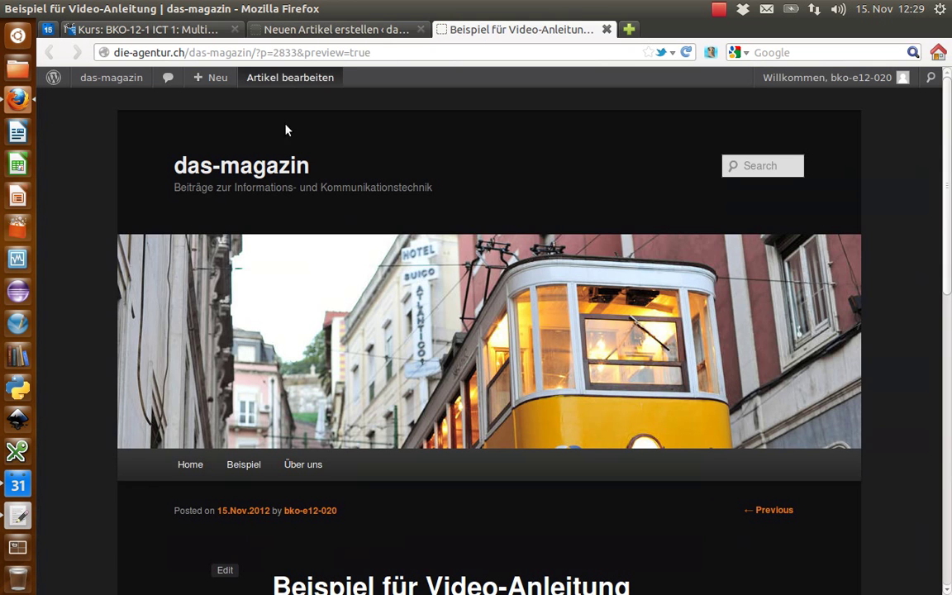
scroll(950, 298, "down", 8)
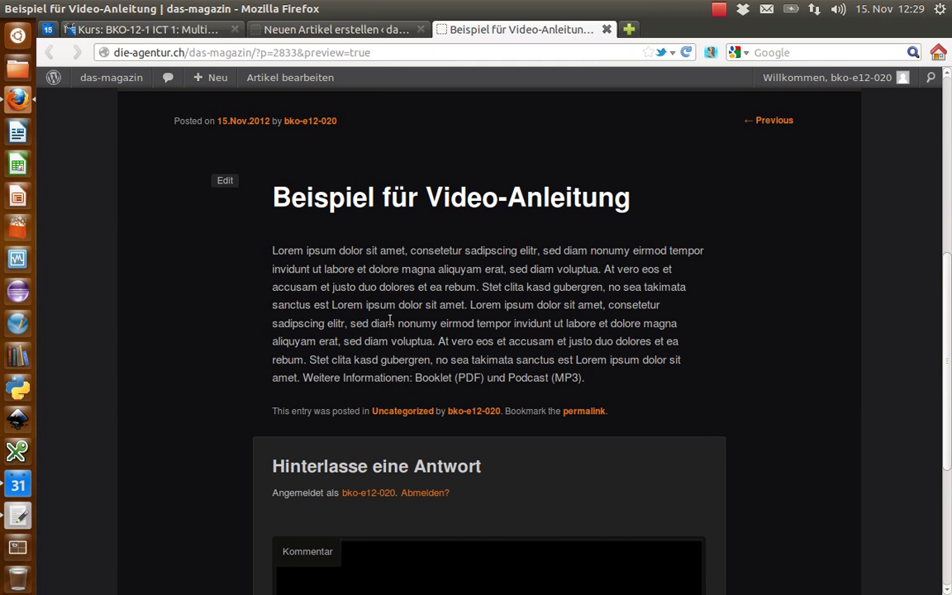
left_click(607, 29)
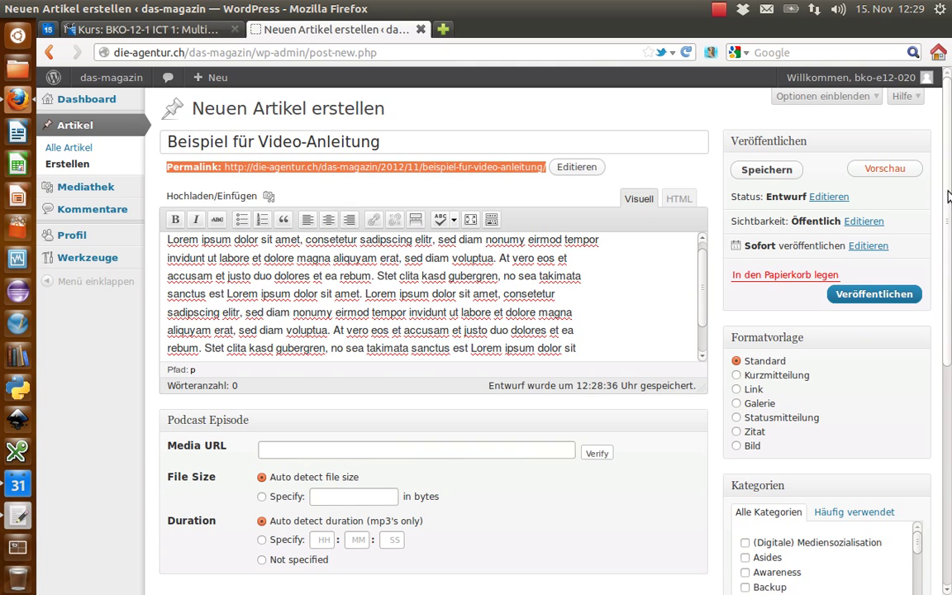
Assign the article to the category "Literatur".
scroll(950, 285, "down", 3)
scroll(951, 285, "down", 2)
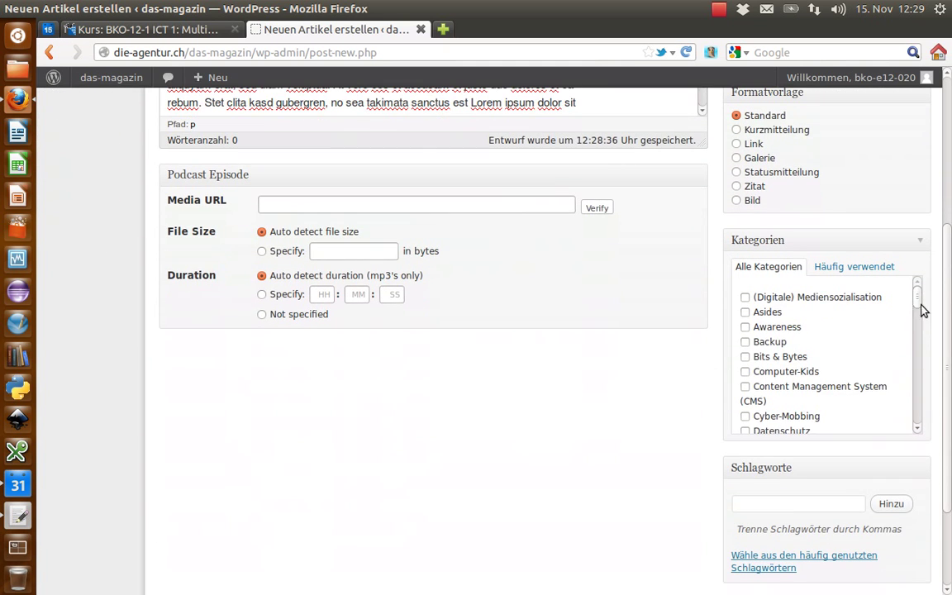
left_click_drag(917, 303, 913, 350)
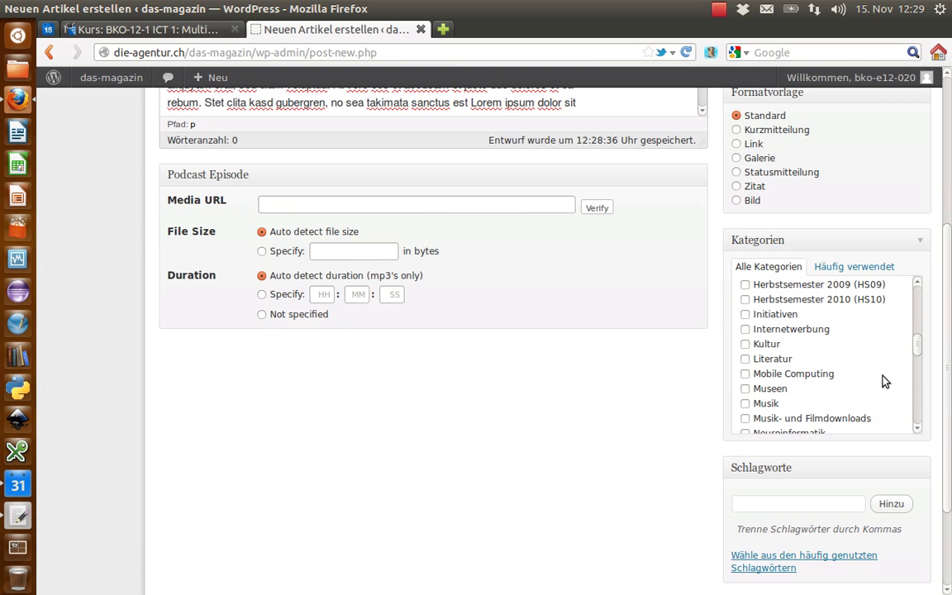
left_click(745, 358)
Add the tags "beispiel", "loremipsum" and "podcast" to the article.
scroll(950, 374, "down", 2)
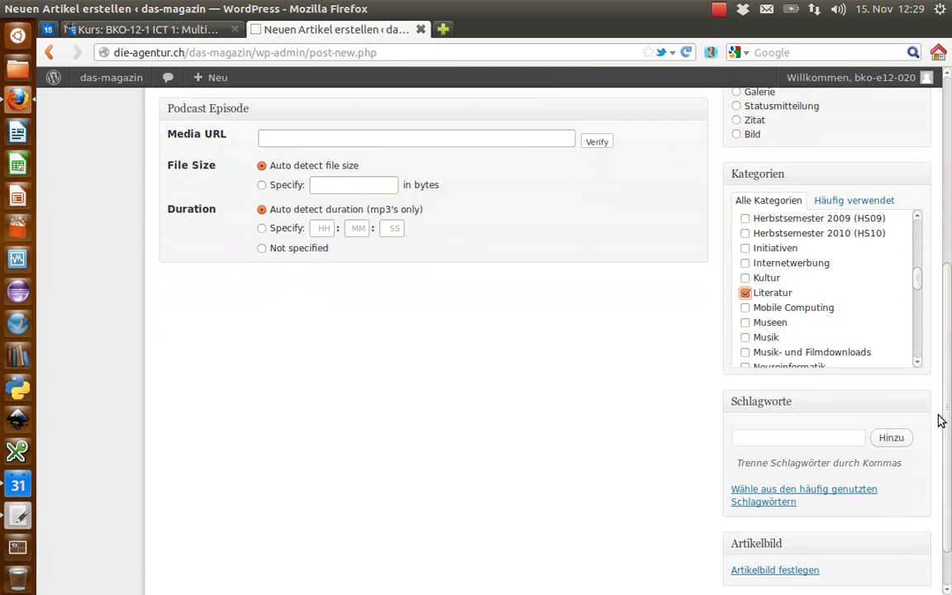
left_click(818, 420)
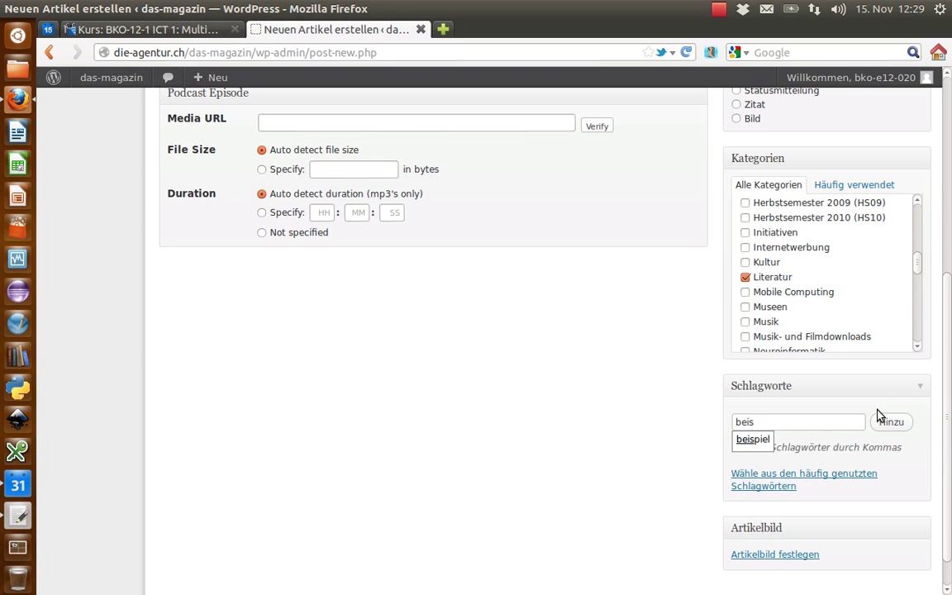
left_click(756, 440)
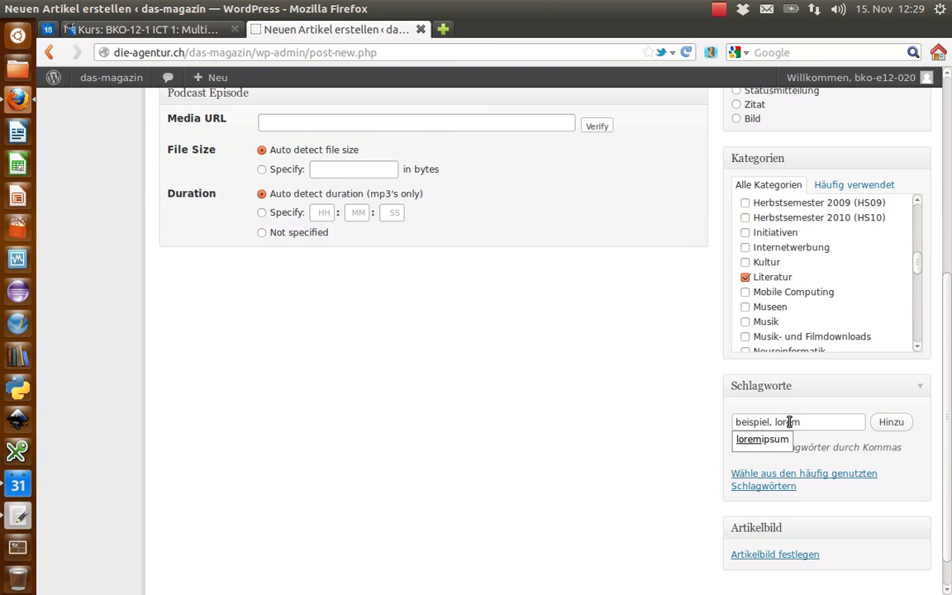
left_click(753, 441)
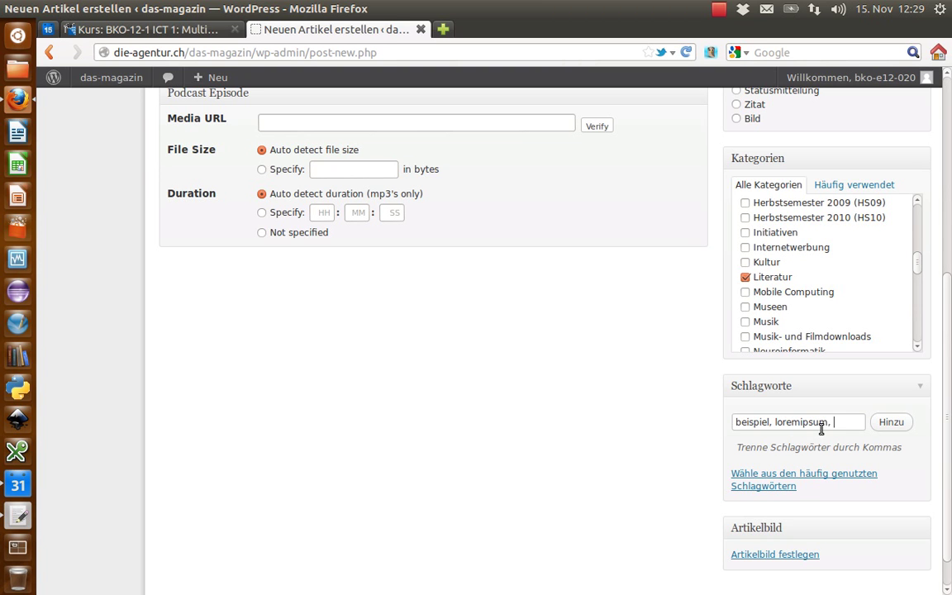
type("podcast")
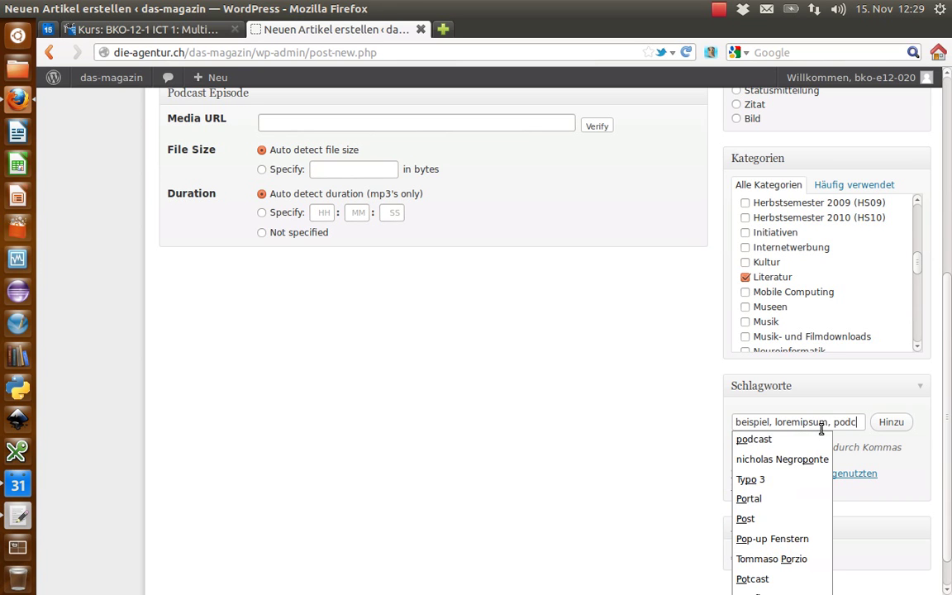
left_click(753, 439)
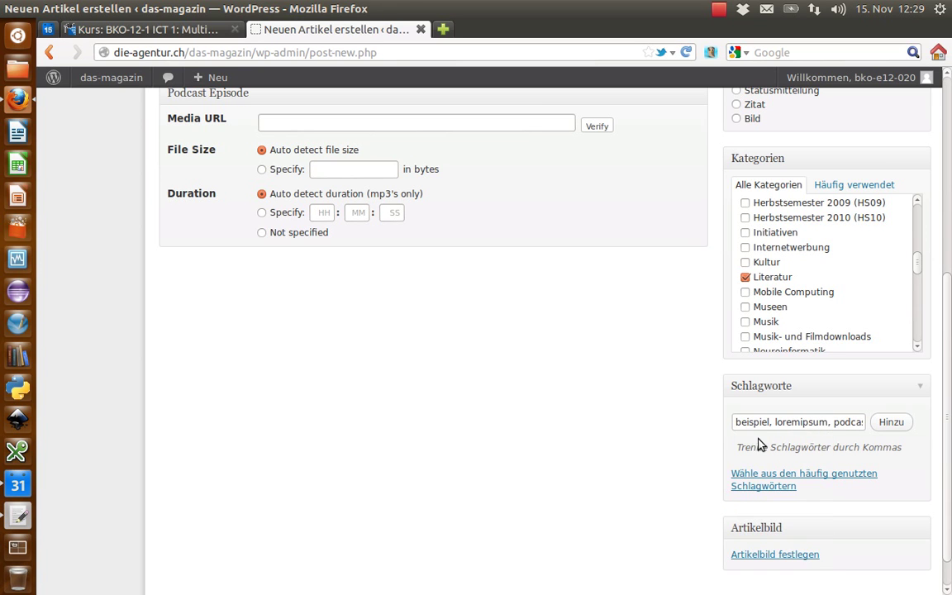
left_click(891, 423)
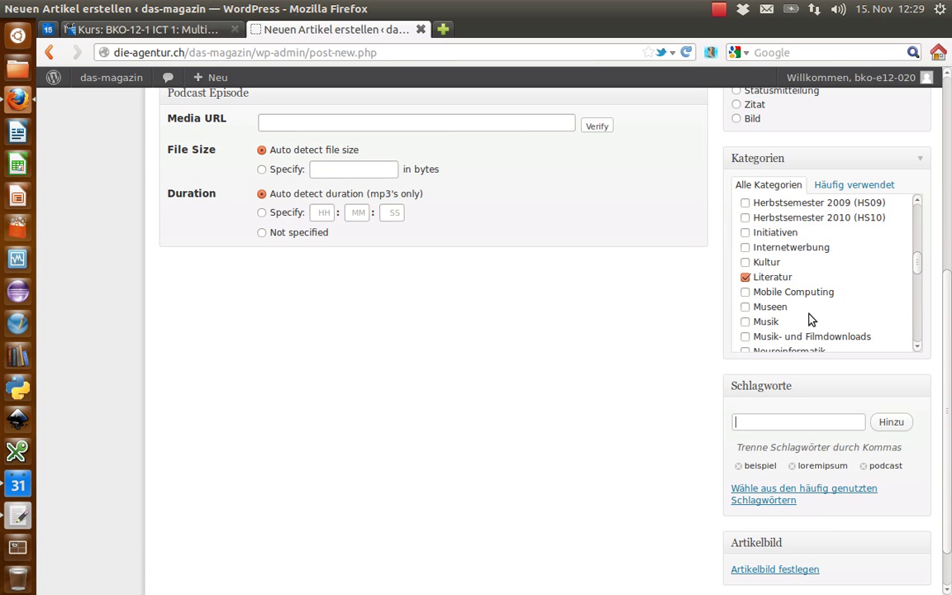
Preview the article again to check its category and tags below the text, and close the preview.
scroll(948, 199, "up", 4)
left_click_drag(949, 199, 949, 95)
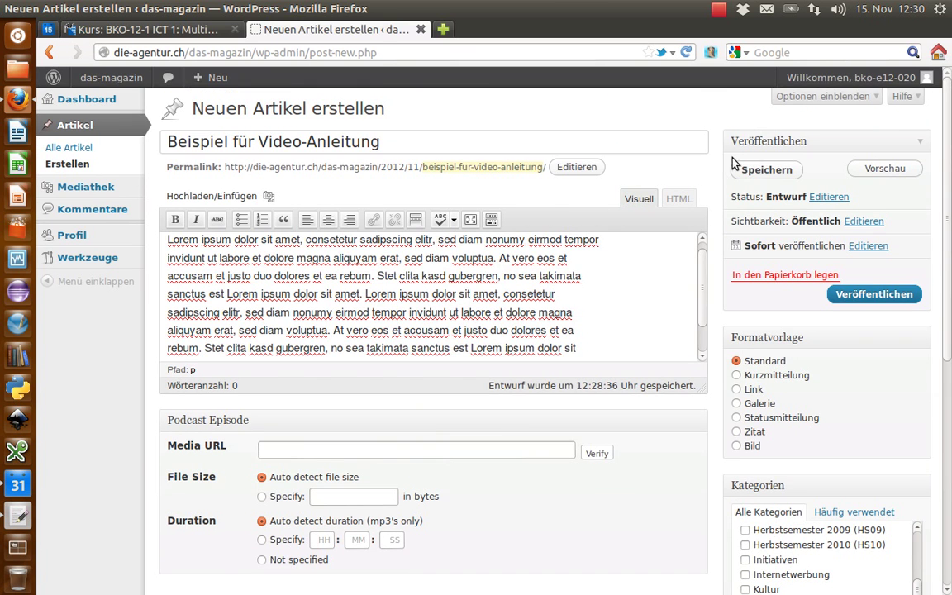
left_click(882, 168)
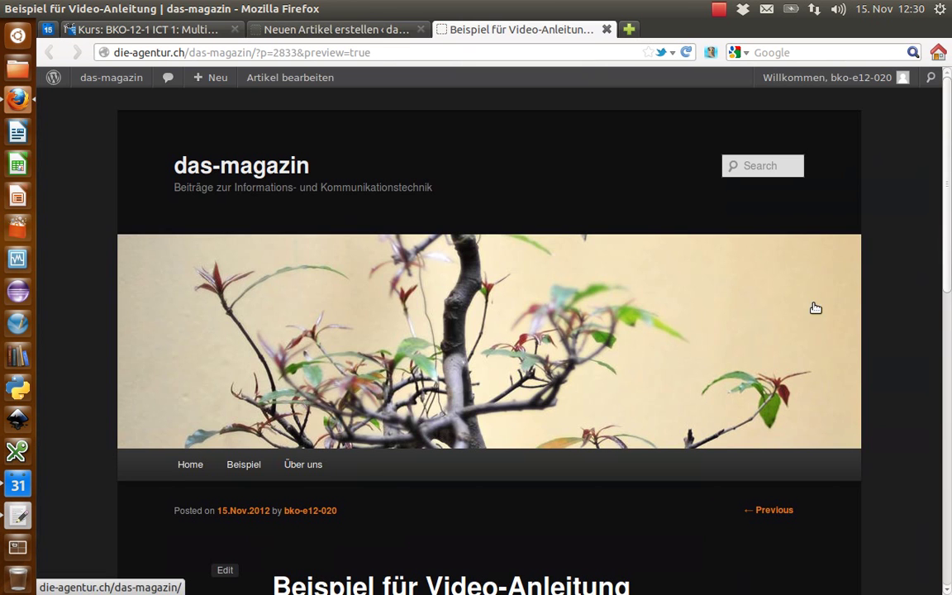
scroll(926, 404, "down", 7)
scroll(925, 405, "down", 2)
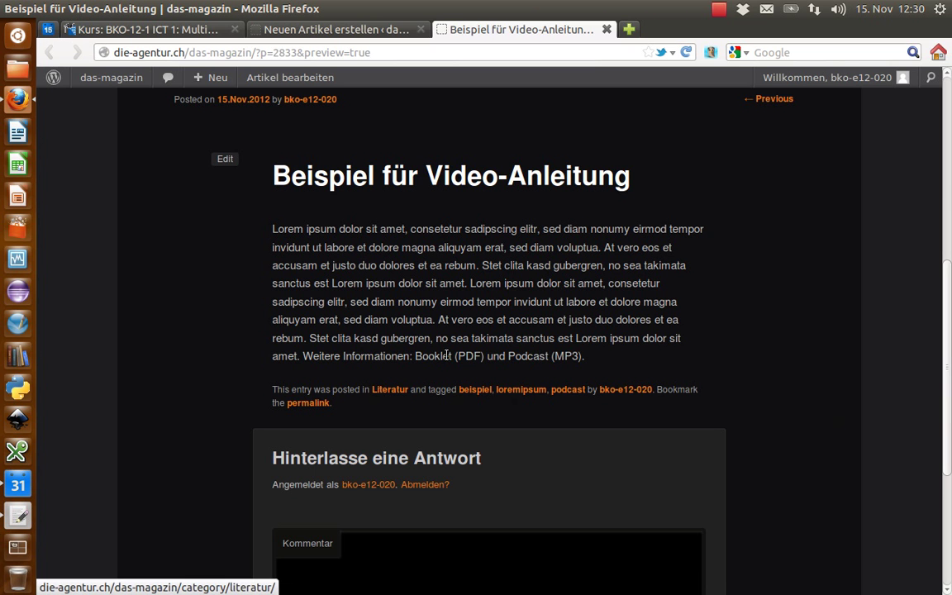
left_click(607, 30)
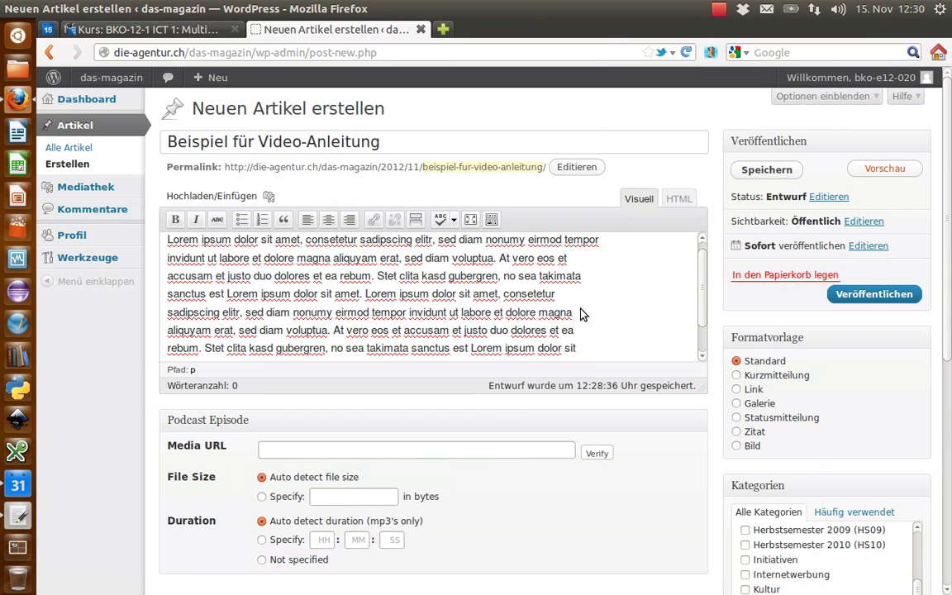
Insert an empty paragraph above the Lorem ipsum text and place the cursor in it.
left_click(430, 310)
scroll(636, 239, "up", 1)
left_click(168, 248)
key("Return")
key("Up")
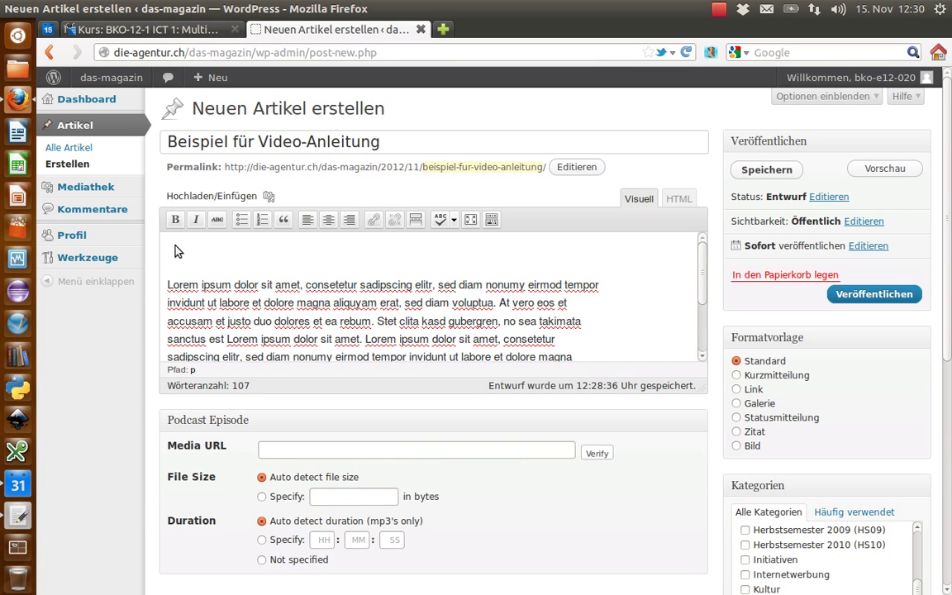
Upload the banner image bsp-fullbanner-468-60.gif from the desktop to the article's media.
left_click(269, 198)
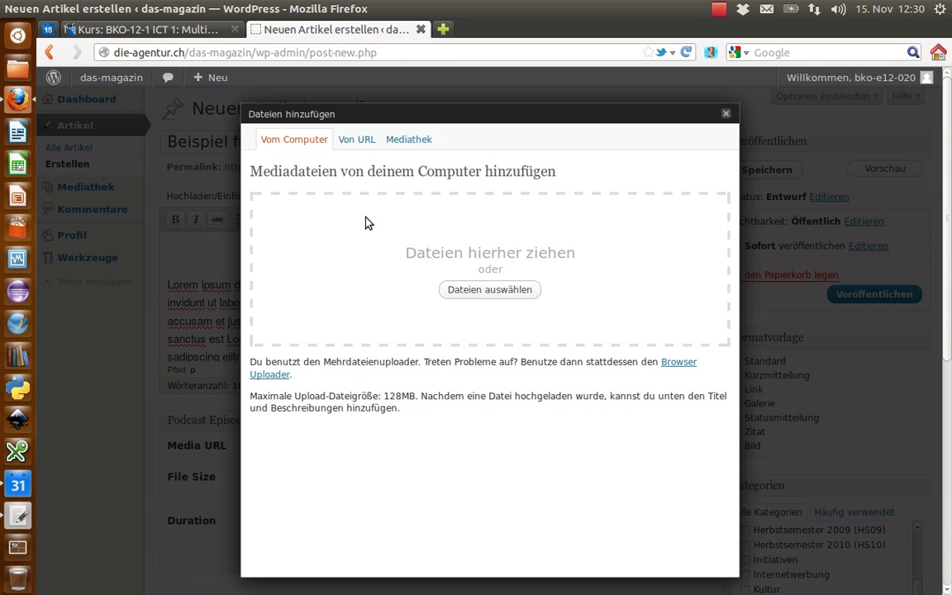
left_click(489, 290)
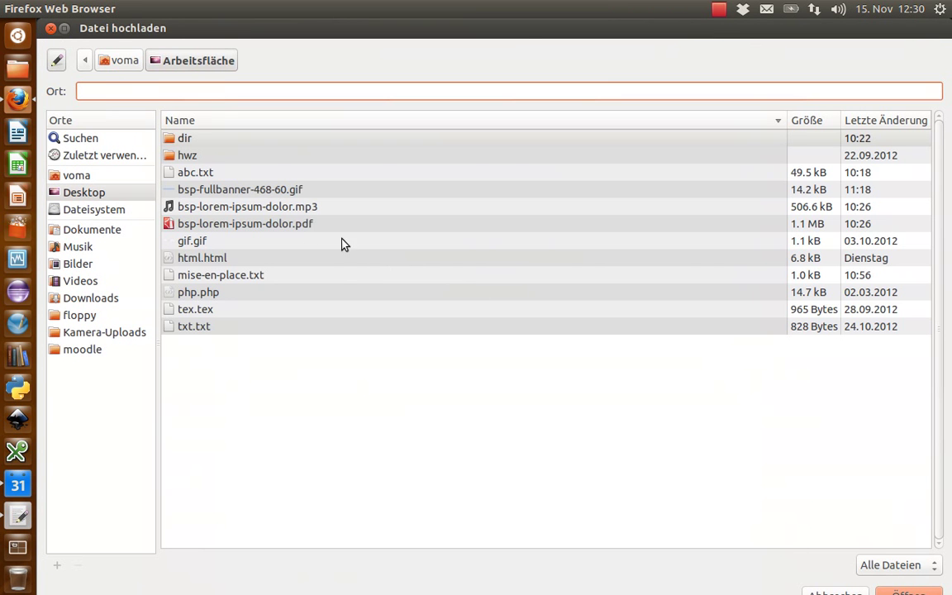
double_click(212, 189)
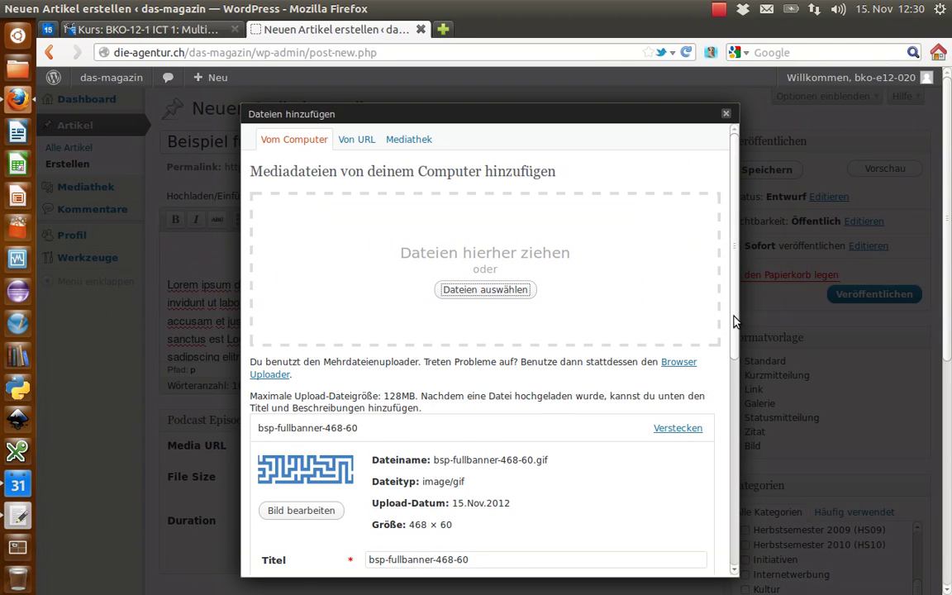
Replace the banner's title with "Beispiel für Video-Anleitung" copied from the title line in mise-en-place.txt.
left_click_drag(738, 339, 754, 509)
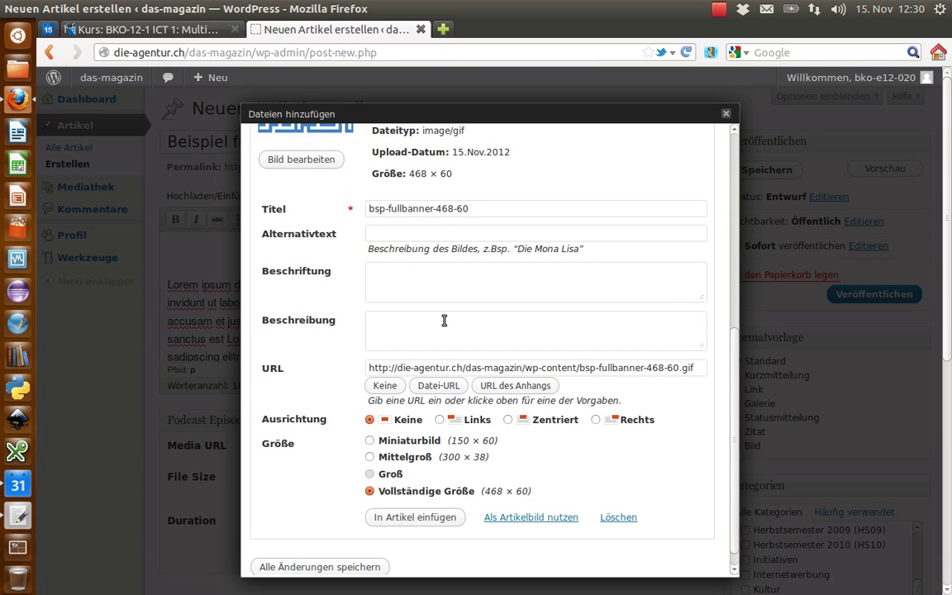
key("alt+Tab")
key("alt+Tab")
key("alt+Tab")
key("alt+Tab")
key("alt+Tab")
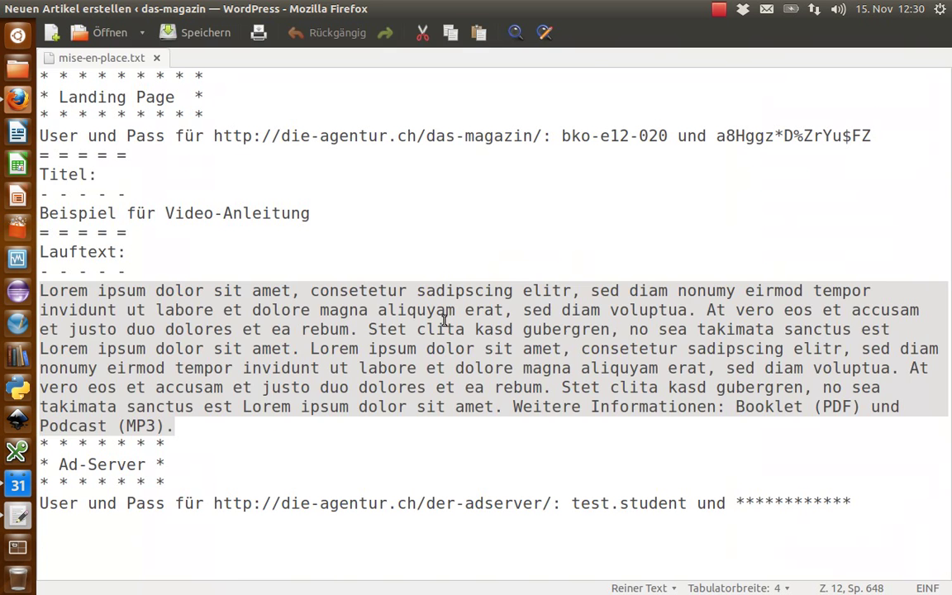
triple_click(58, 213)
key("ctrl+c")
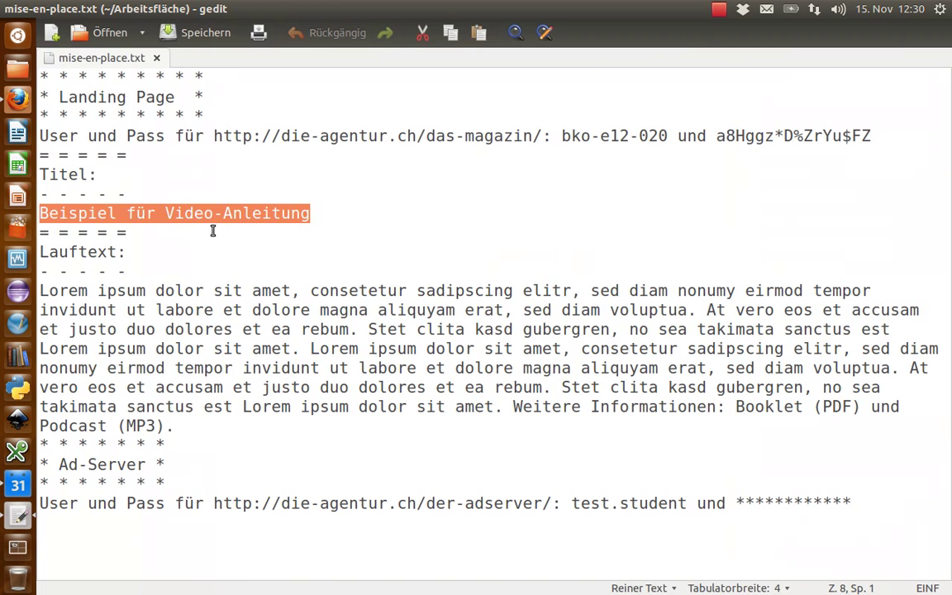
key("alt+Tab")
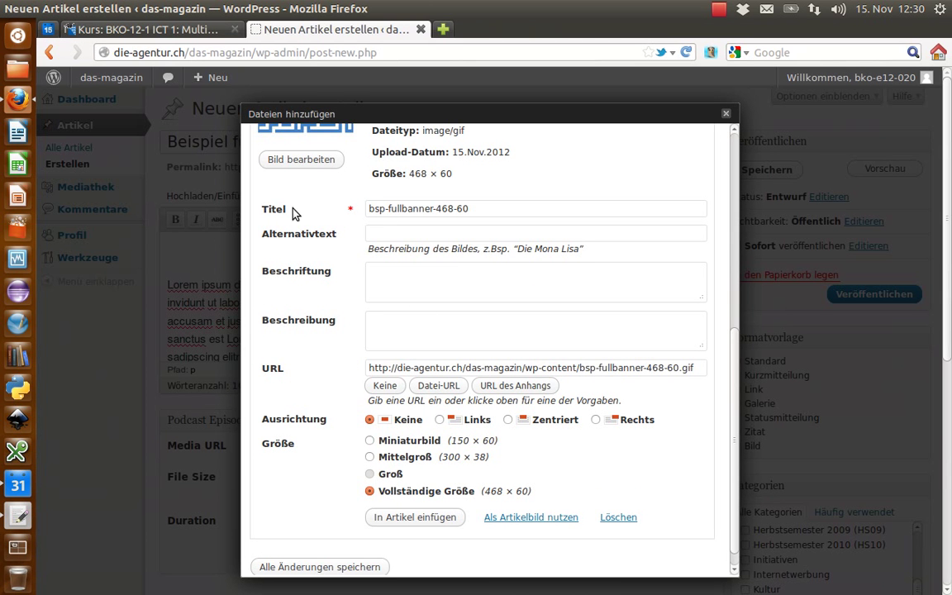
triple_click(380, 208)
key("ctrl+v")
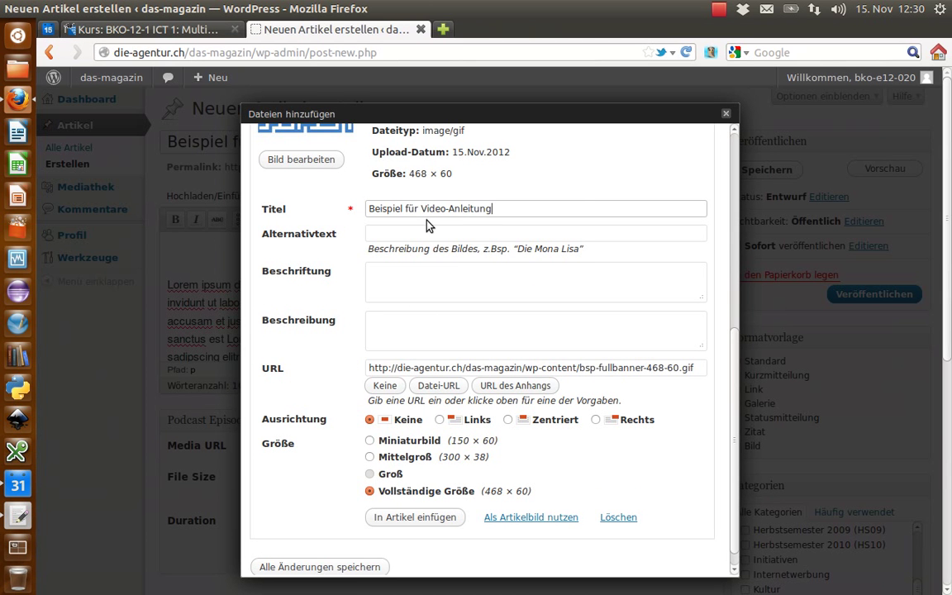
Insert the banner into the article without a link URL, with no alignment and at full size (468 × 60).
left_click(385, 386)
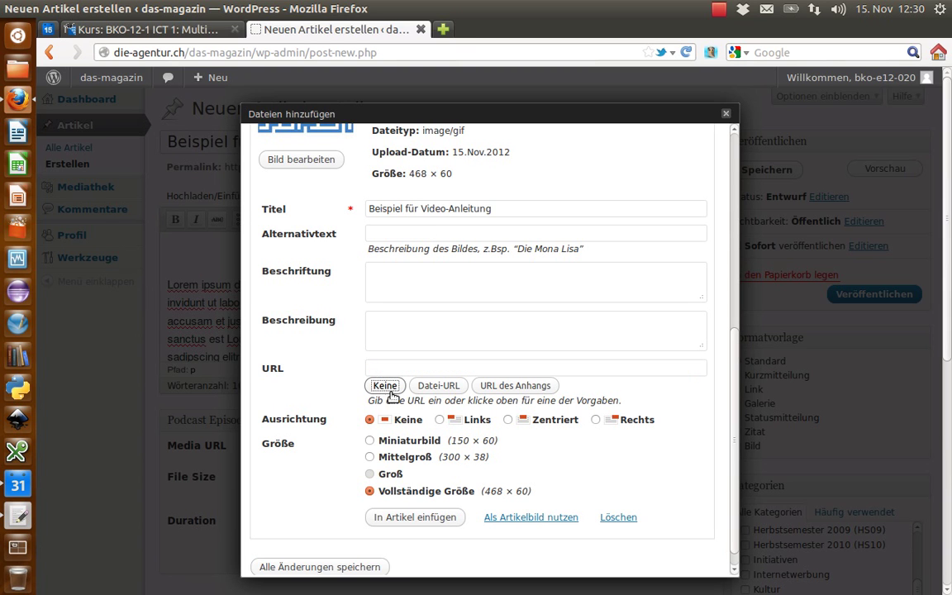
left_click(369, 420)
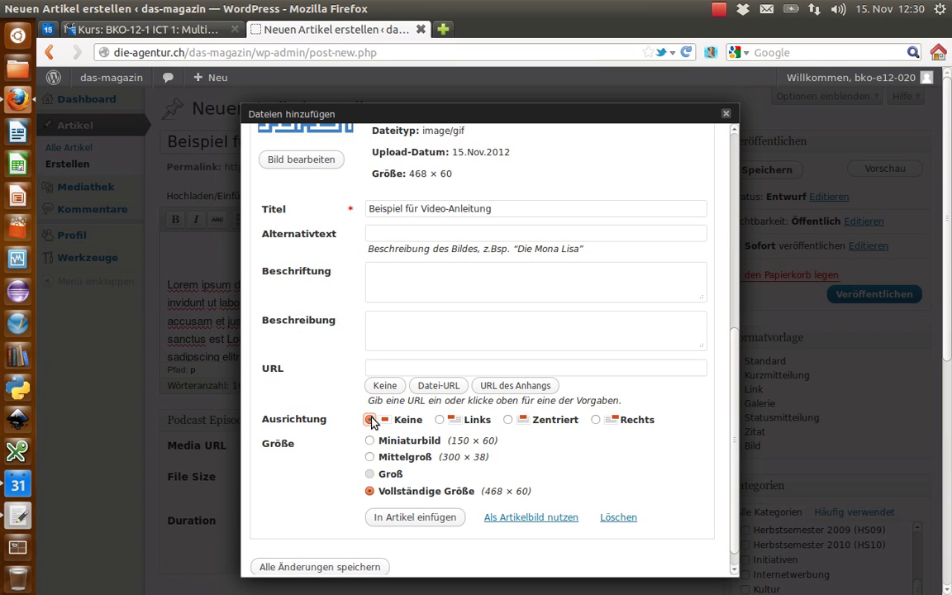
left_click(370, 492)
left_click(410, 518)
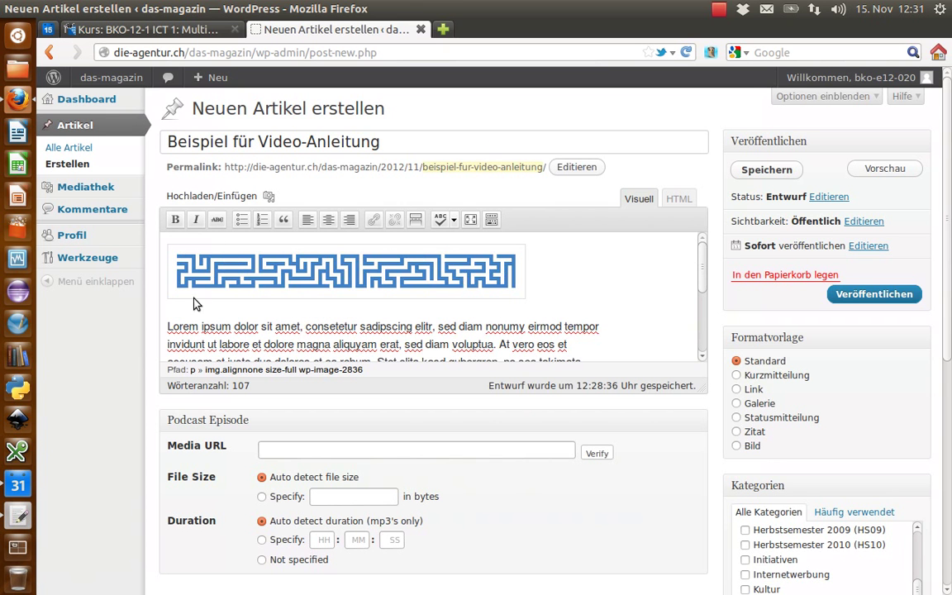
Preview the article to check the banner above the body text, and close the preview.
left_click(883, 169)
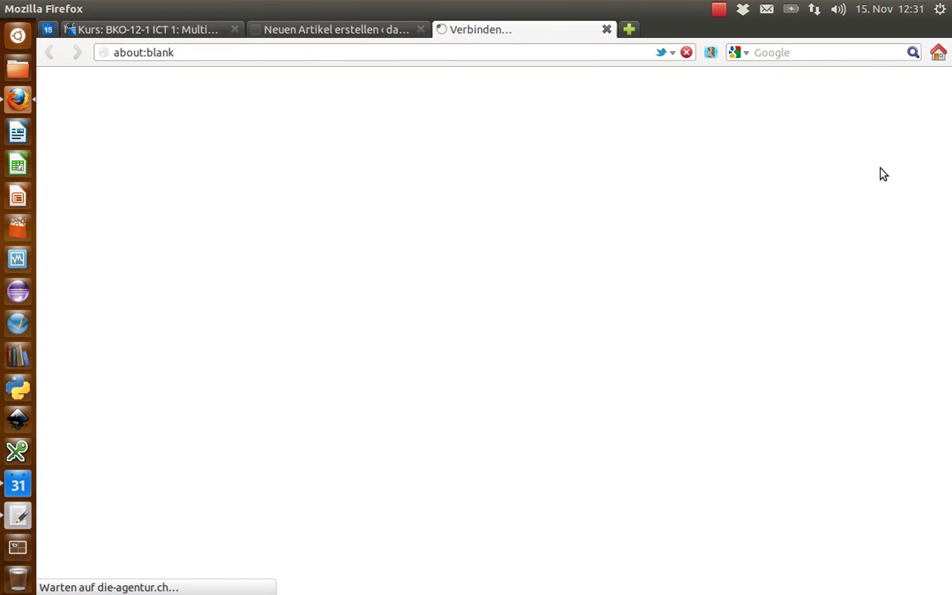
scroll(755, 193, "down", 1)
scroll(754, 193, "down", 8)
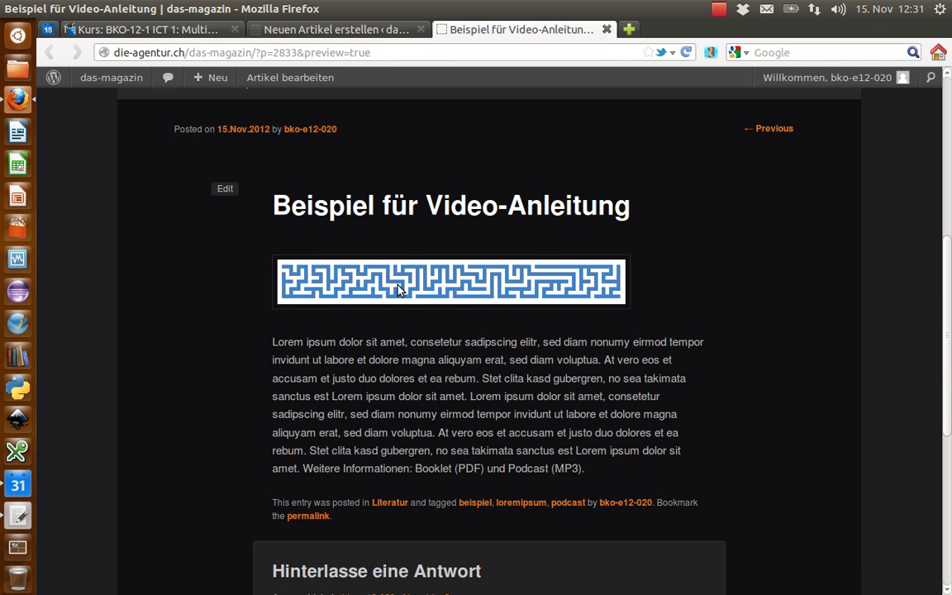
scroll(404, 325, "down", 4)
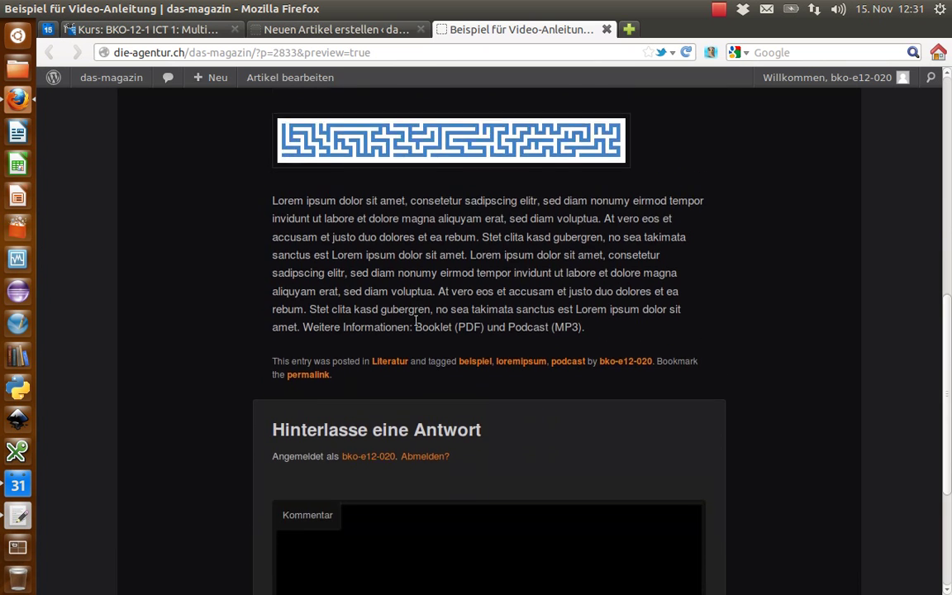
scroll(415, 327, "up", 4)
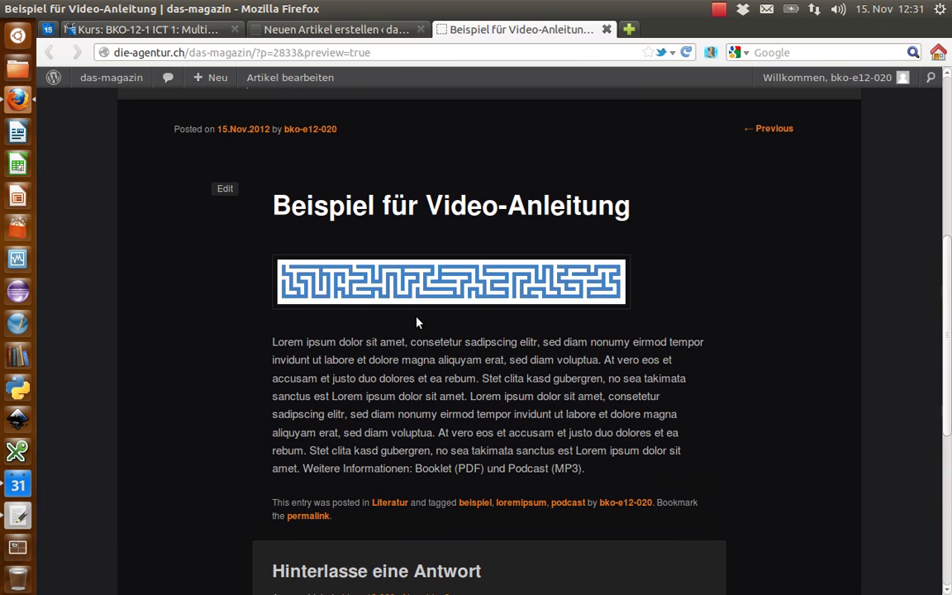
left_click(607, 29)
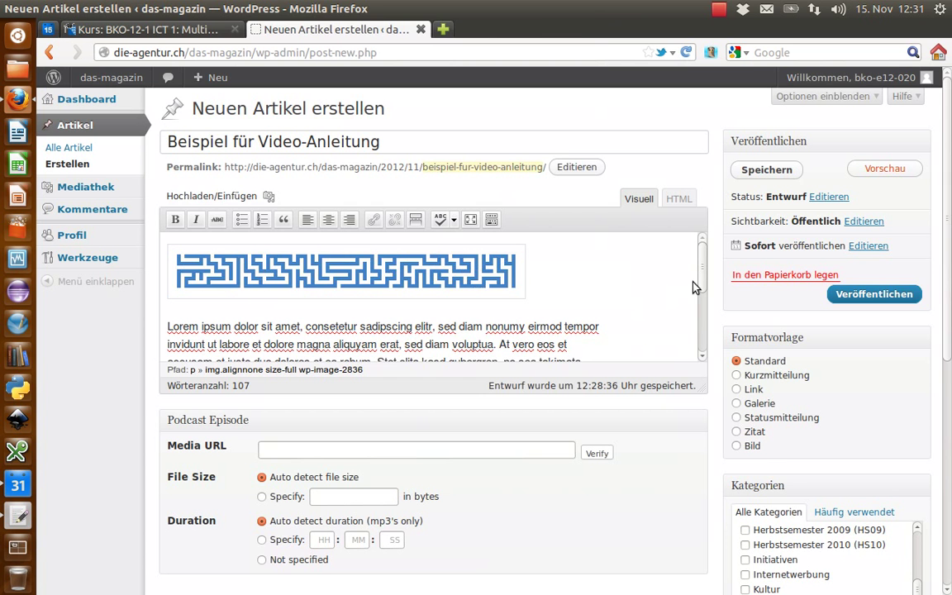
Copy the words "Booklet (PDF)" in the article's last line and upload bsp-lorem-ipsum-dolor.pdf to the article's media with them still selected.
left_click_drag(701, 263, 675, 340)
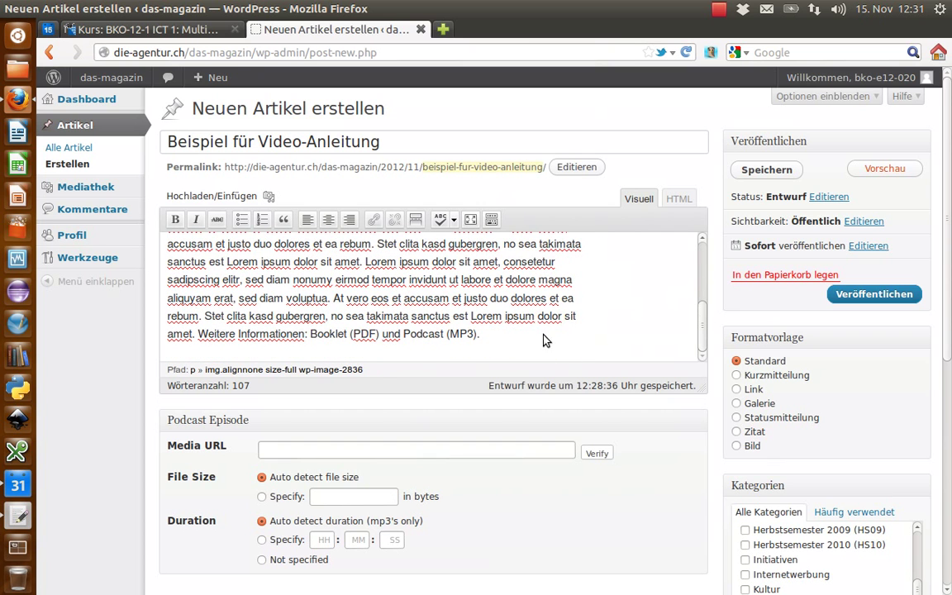
left_click_drag(310, 334, 378, 334)
right_click(355, 339)
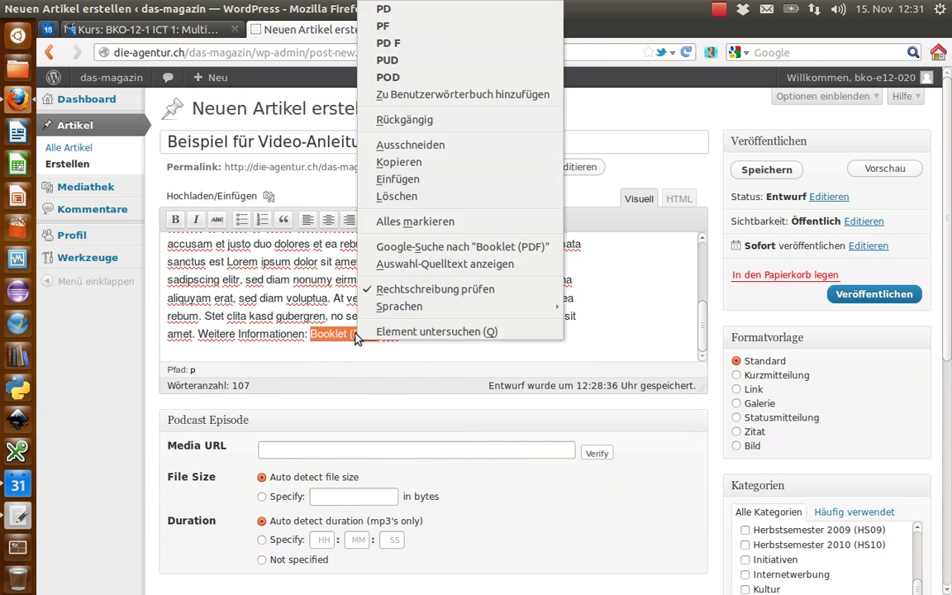
left_click(414, 162)
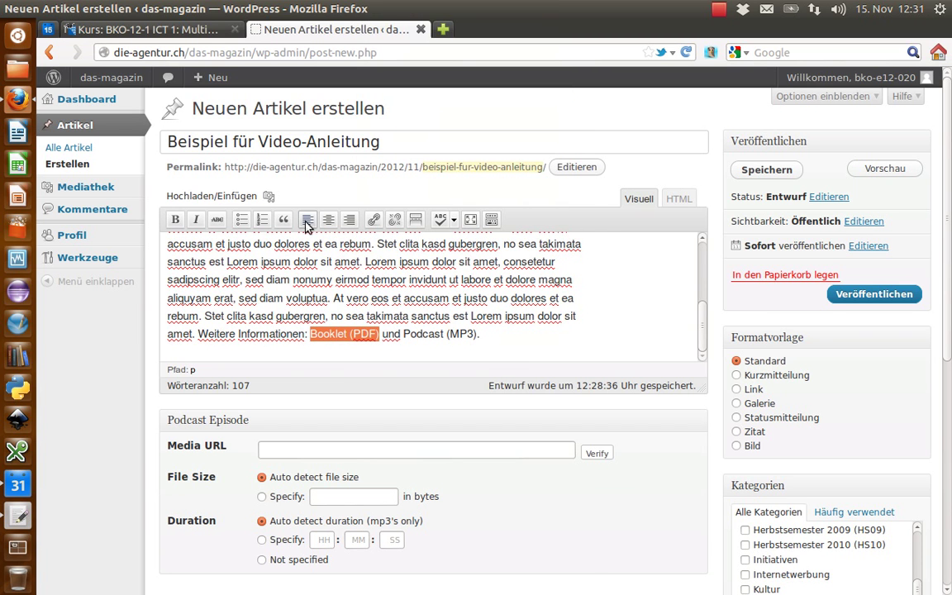
left_click(270, 197)
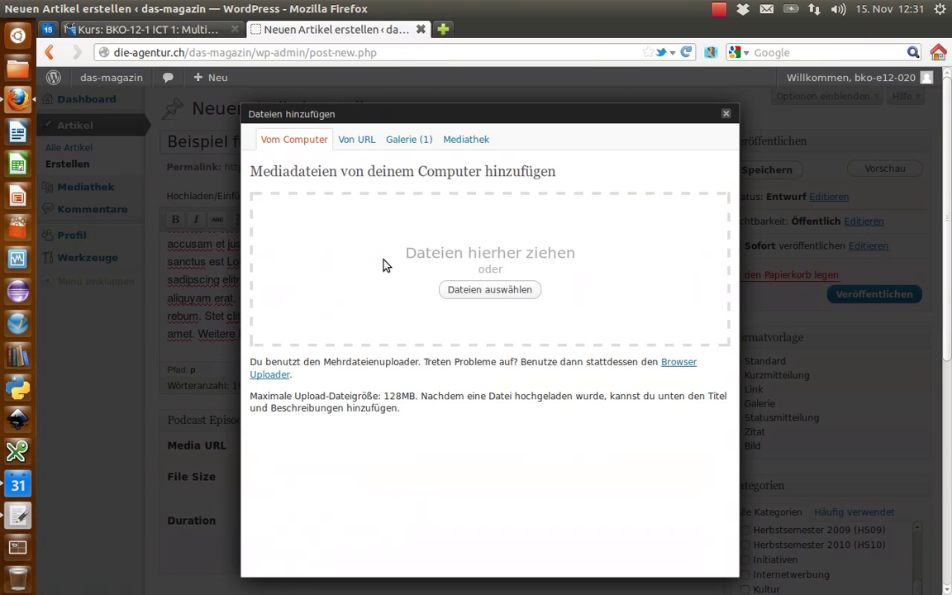
left_click(472, 290)
double_click(290, 224)
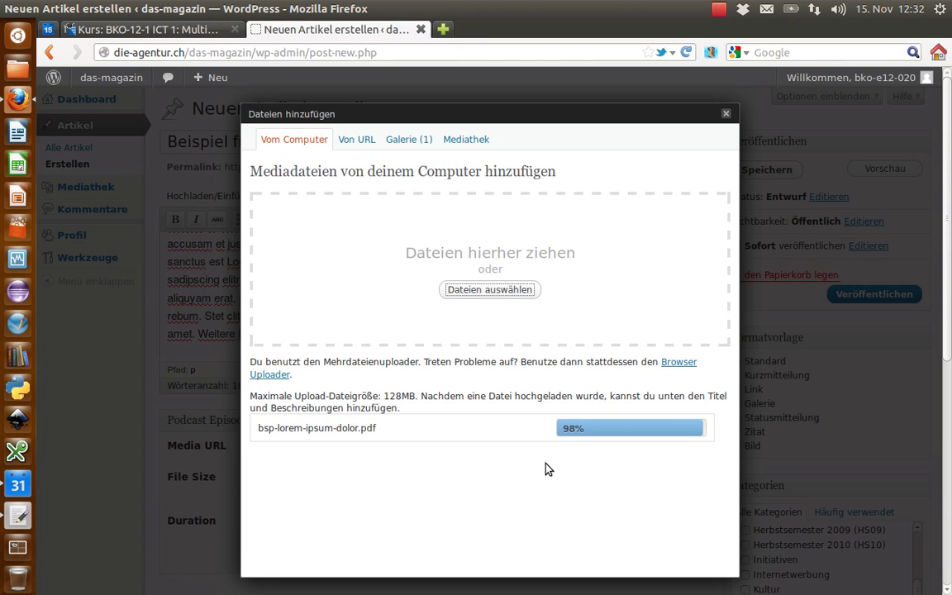
Replace the PDF's title with the copied "Booklet (PDF)" and insert it into the article linked to its file URL.
left_click_drag(735, 276, 732, 453)
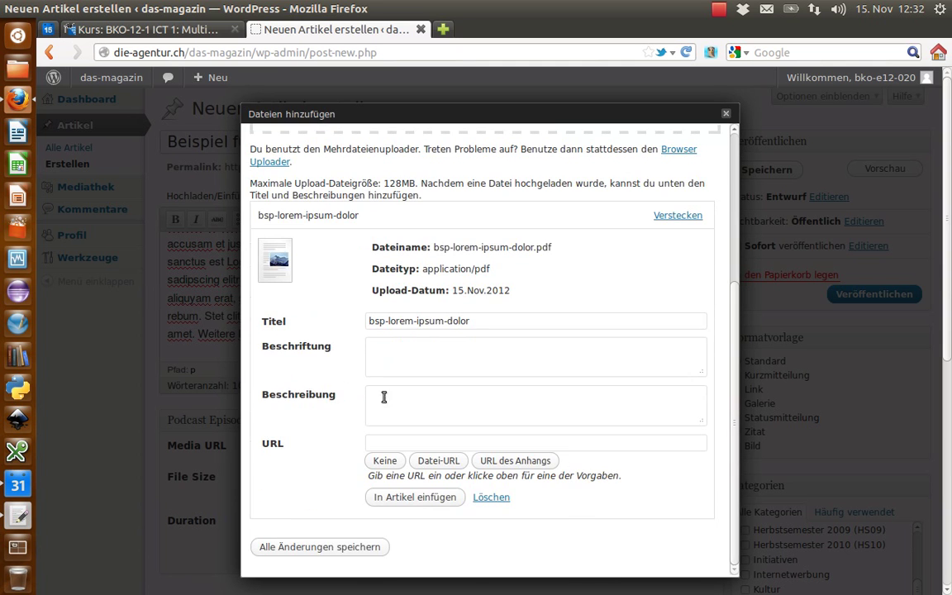
triple_click(426, 321)
right_click(426, 320)
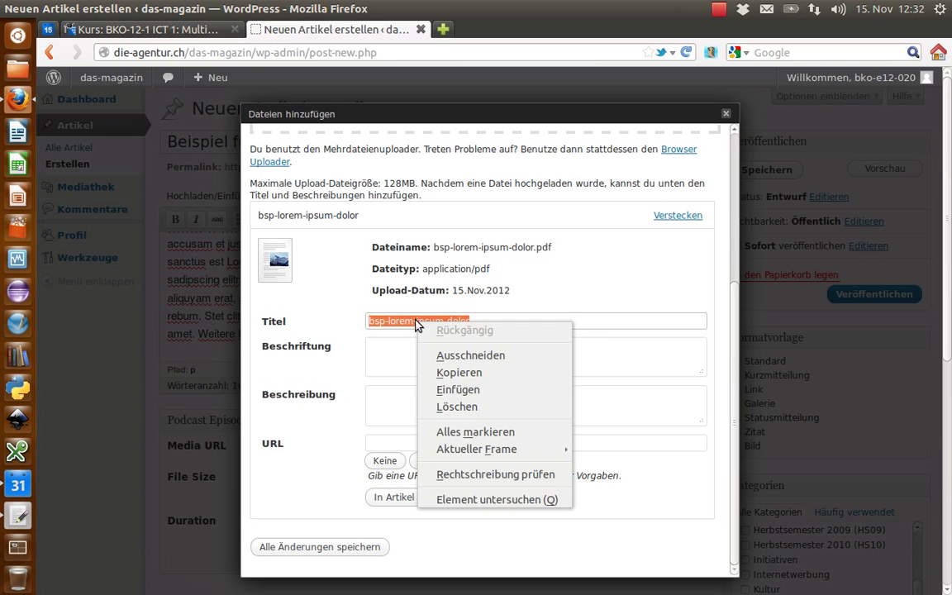
left_click(489, 391)
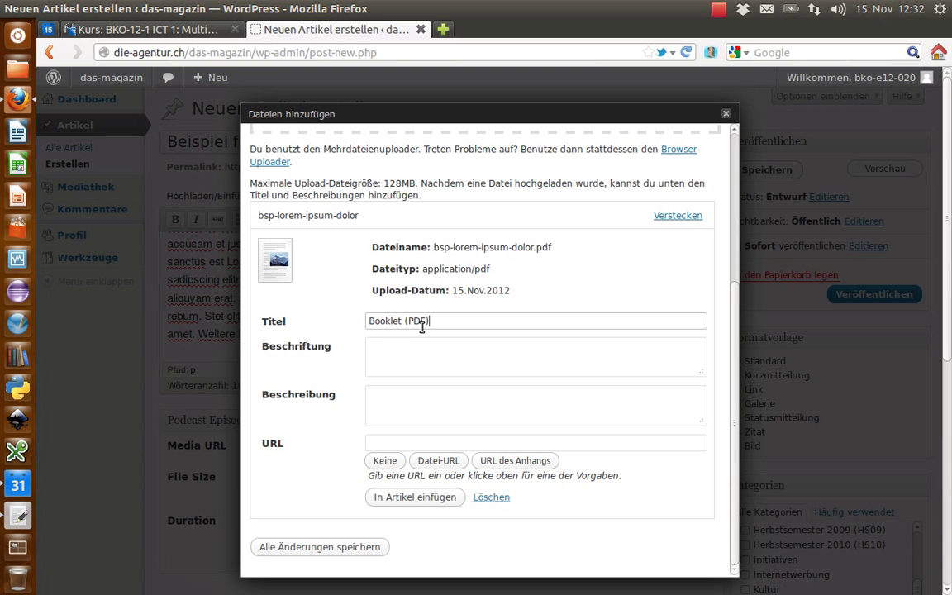
left_click(437, 461)
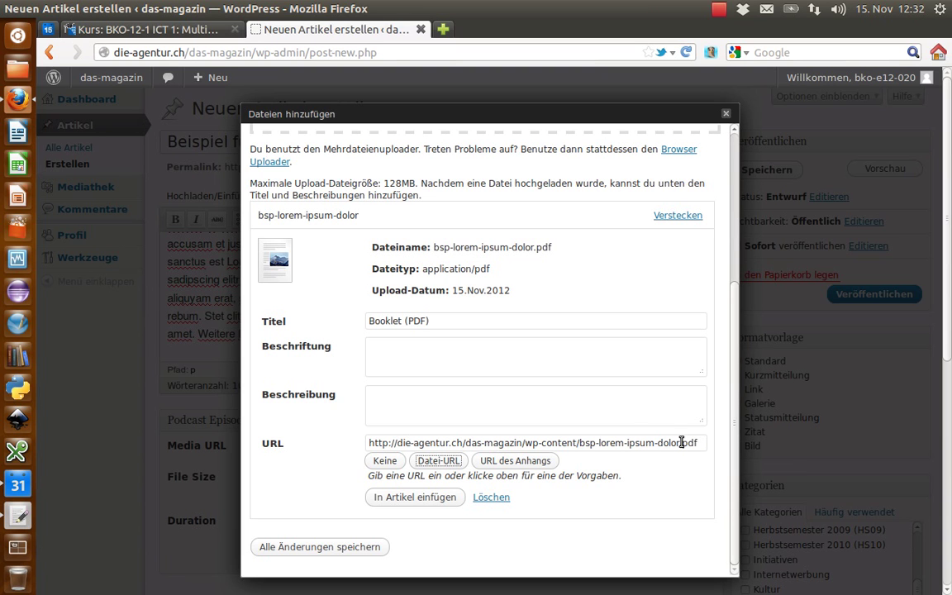
left_click(415, 497)
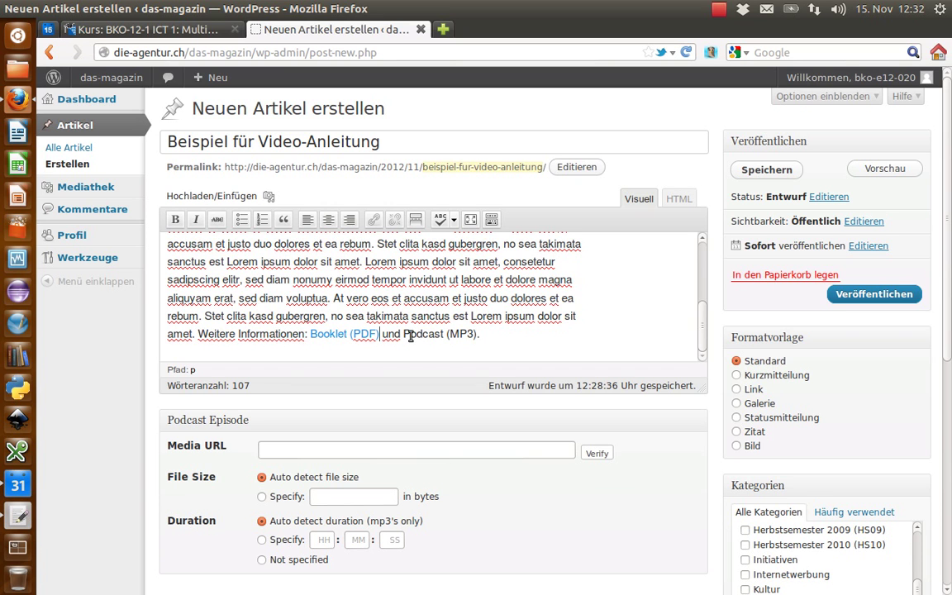
Copy the words "Podcast (MP3)" in the article's last line and upload bsp-lorem-ipsum-dolor.mp3 to the article's media with them still selected.
left_click_drag(405, 334, 497, 350)
key("ctrl+c")
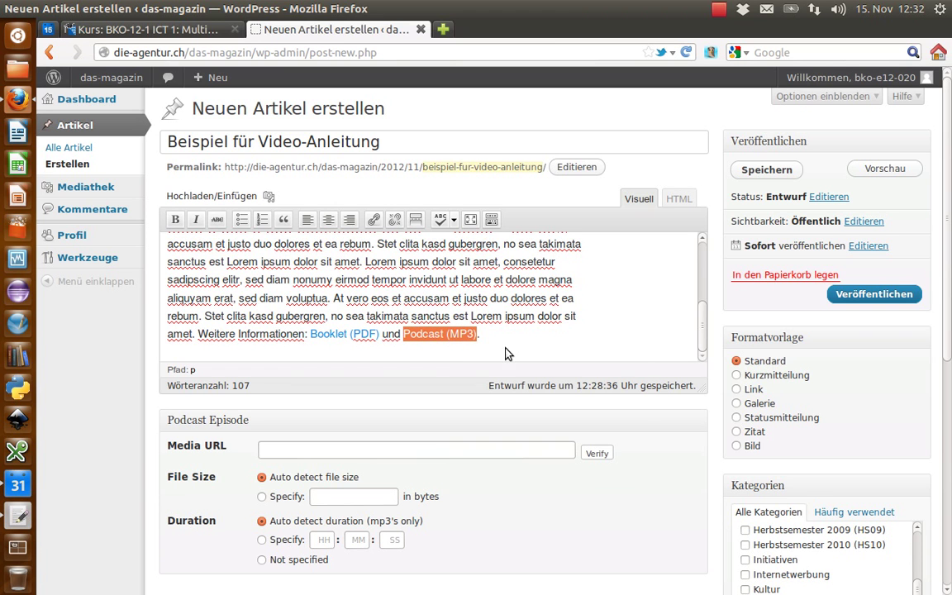
right_click(434, 336)
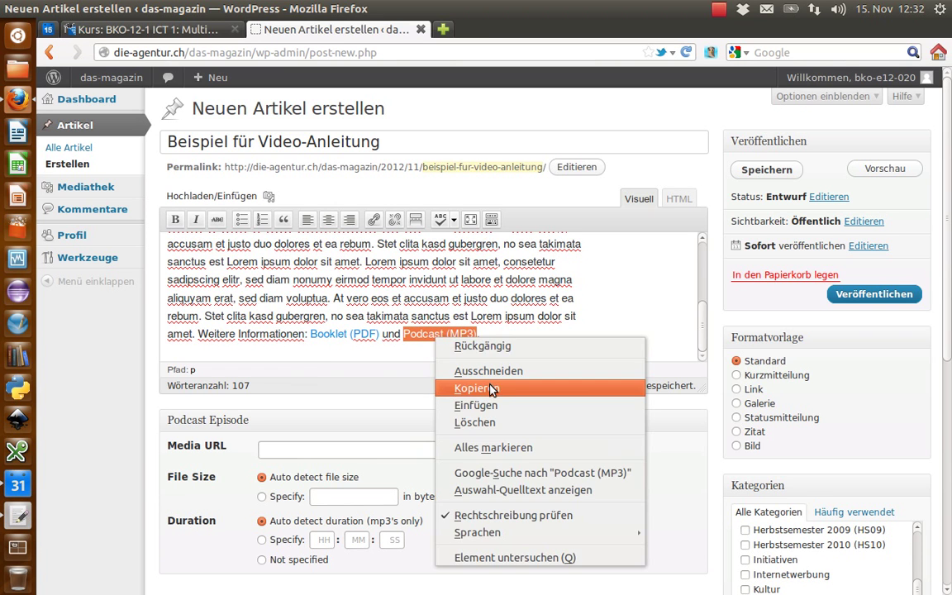
left_click(489, 387)
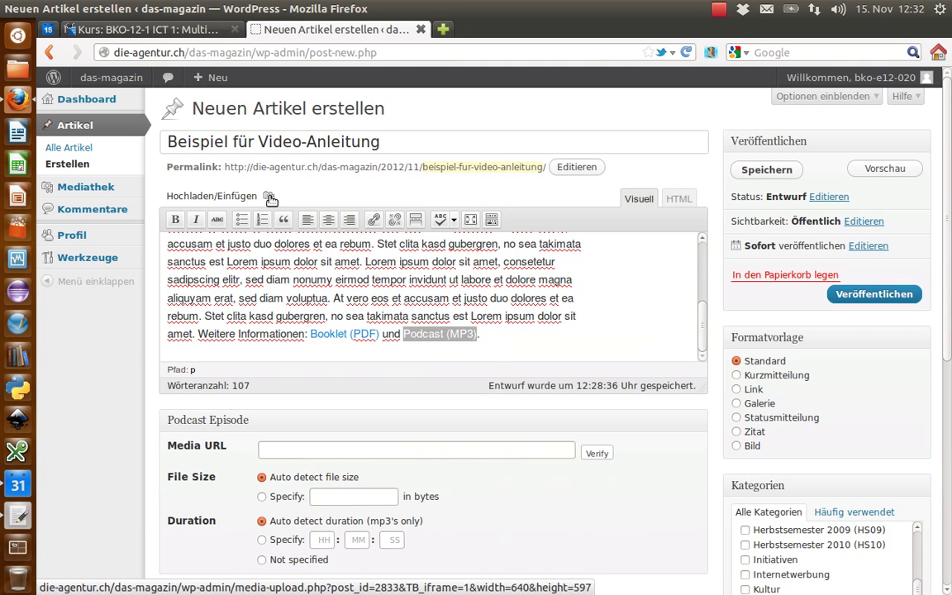
left_click(269, 196)
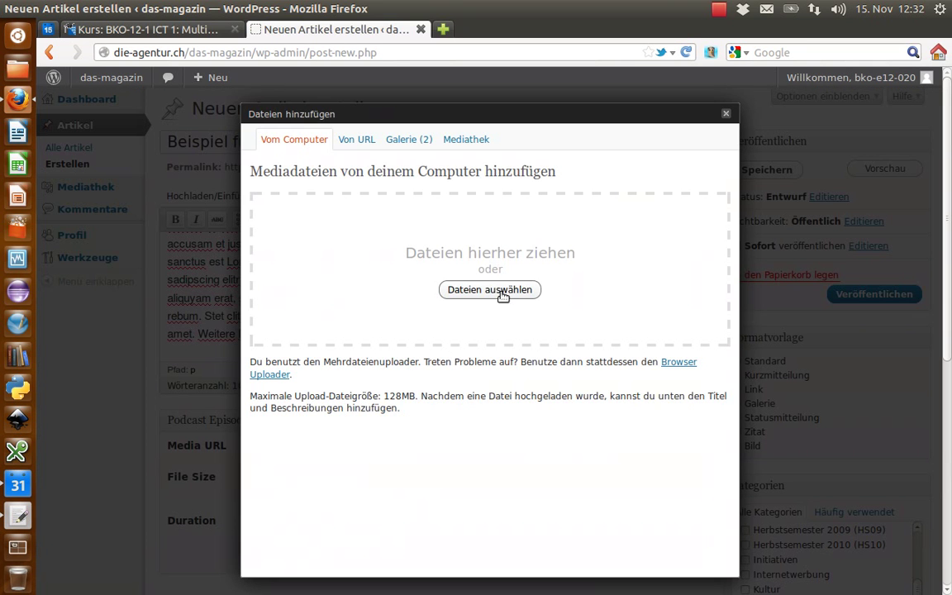
left_click(508, 297)
double_click(289, 208)
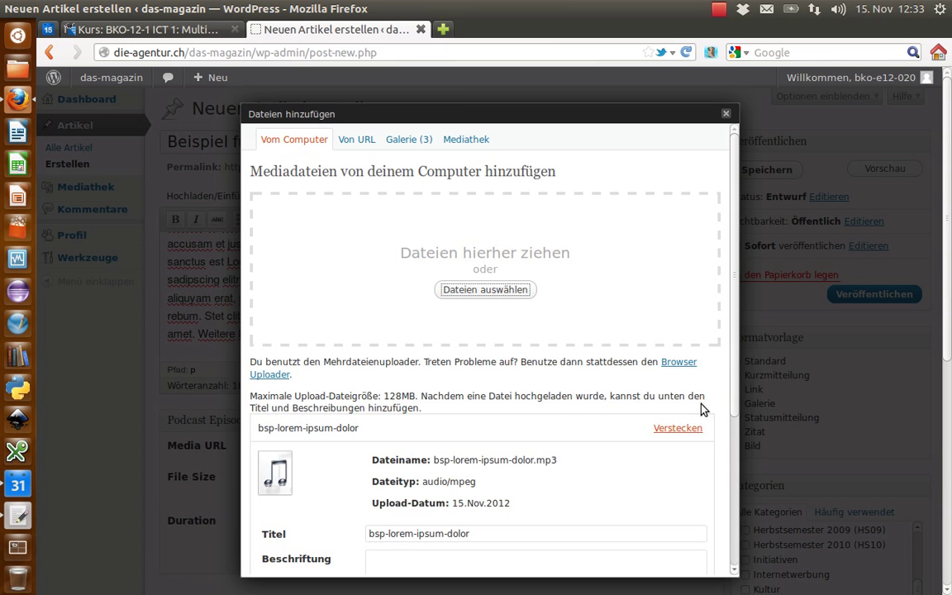
Replace the MP3's title with the copied "Podcast (MP3)" and insert it into the article linked to its file URL.
left_click_drag(734, 312, 706, 455)
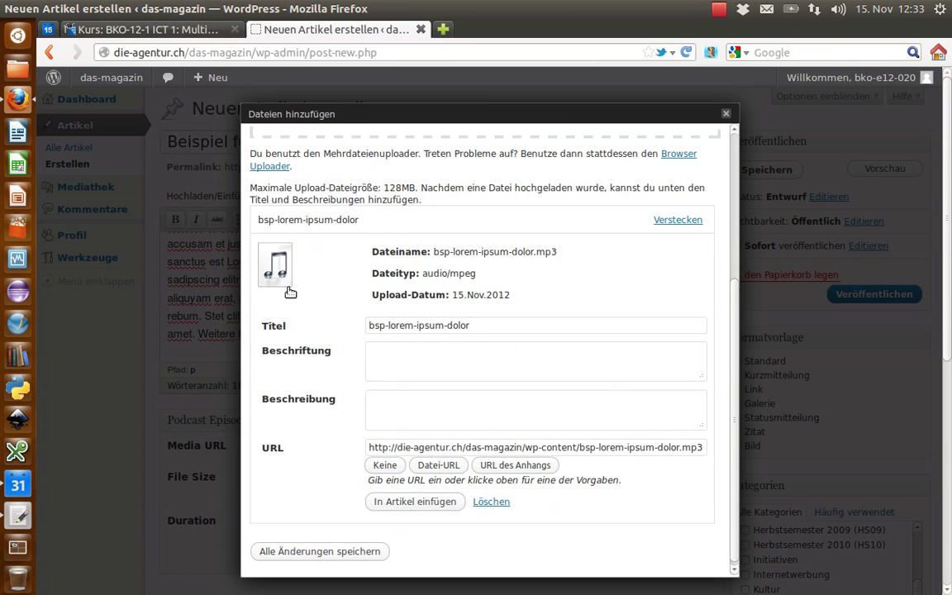
triple_click(415, 326)
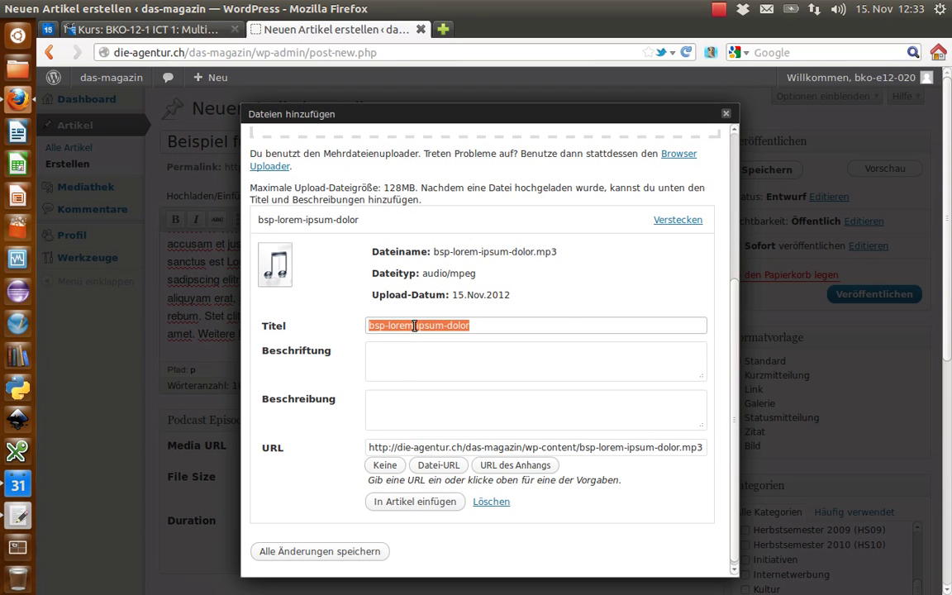
right_click(416, 327)
left_click(456, 394)
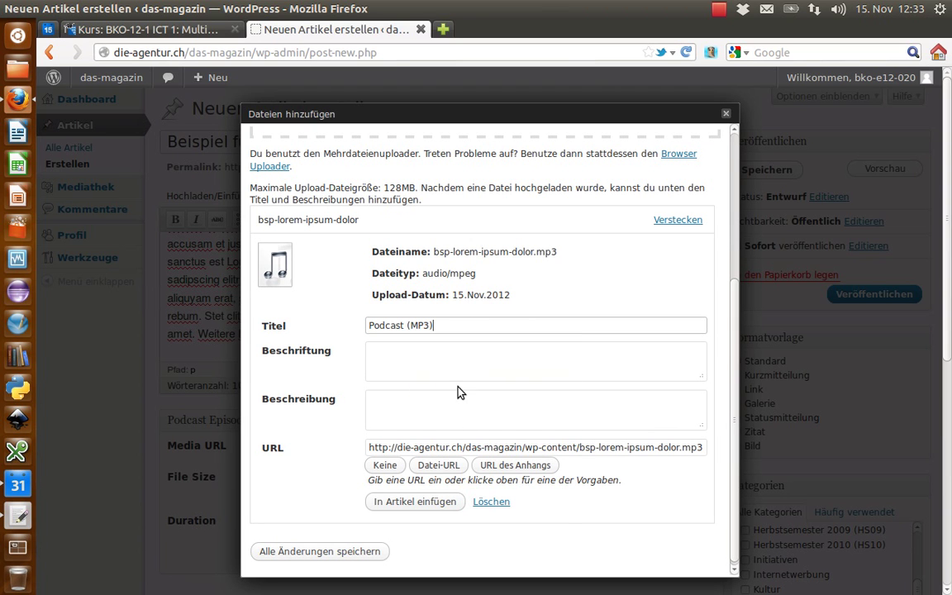
left_click(438, 466)
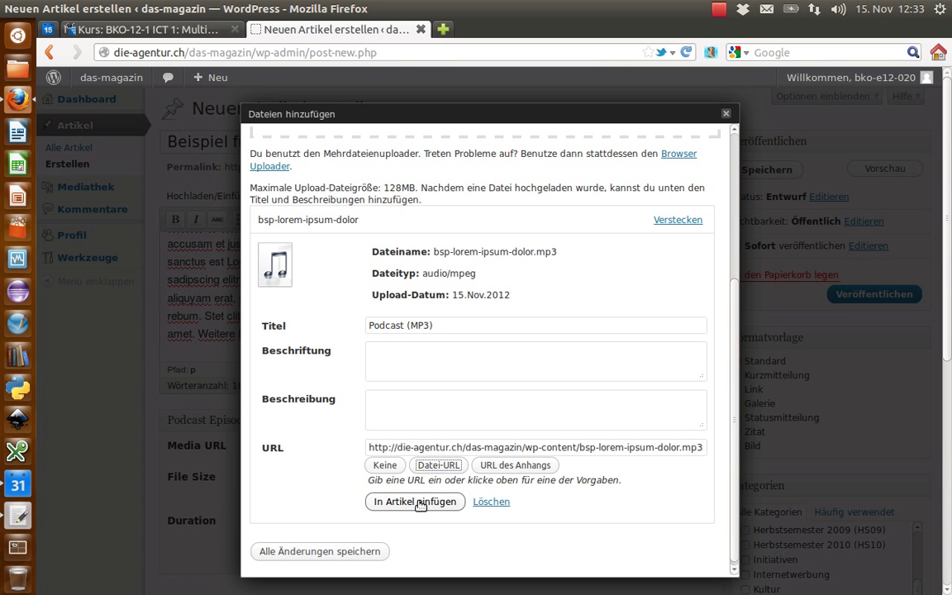
left_click(421, 502)
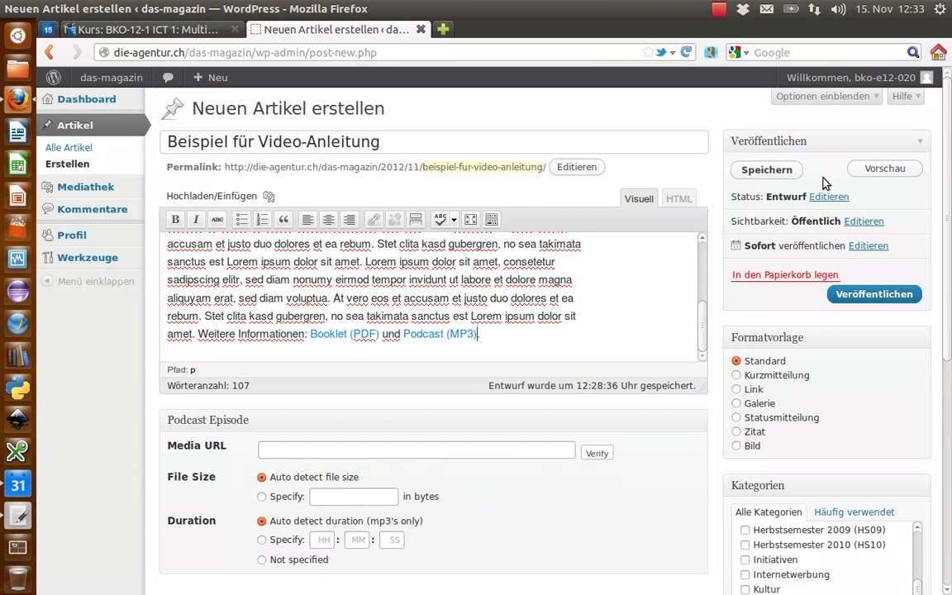
Preview the article, copy the link address of "Podcast (MP3)" from it, and close the preview.
left_click(876, 170)
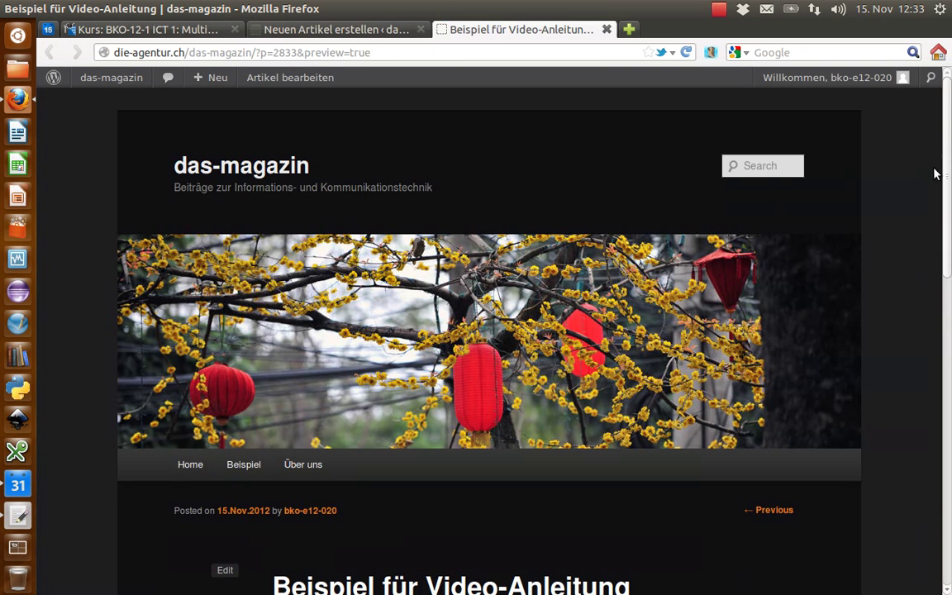
left_click_drag(947, 145, 950, 376)
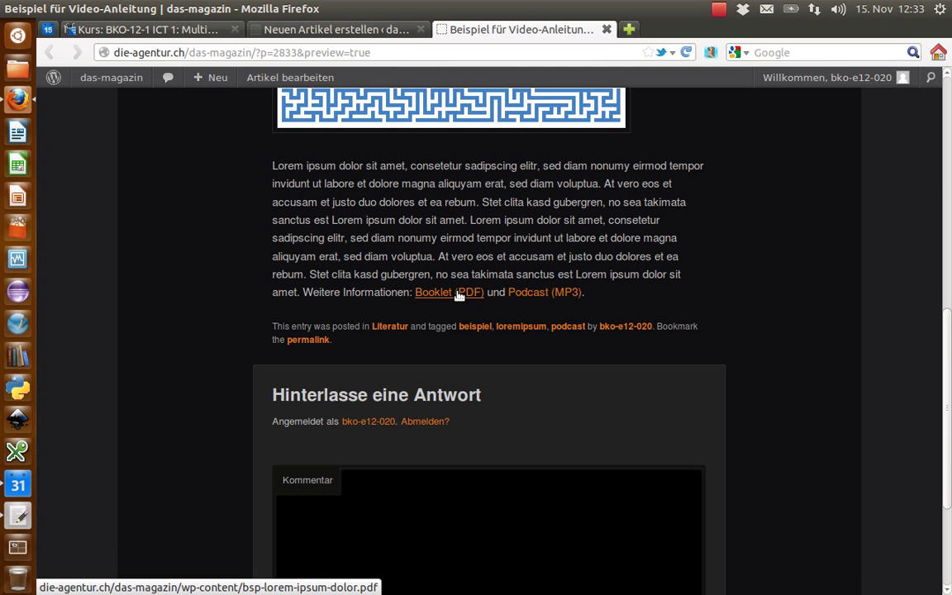
right_click(535, 294)
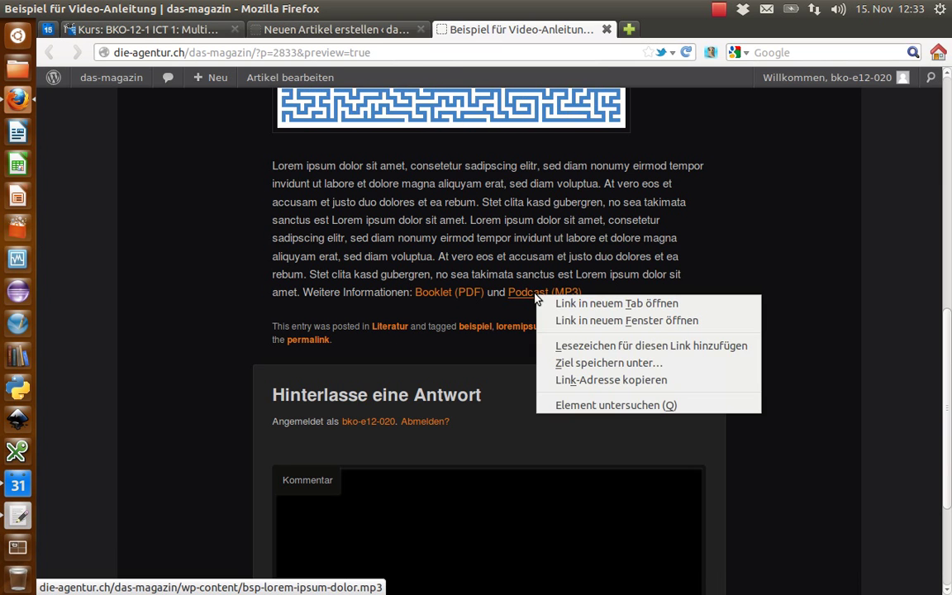
left_click(605, 381)
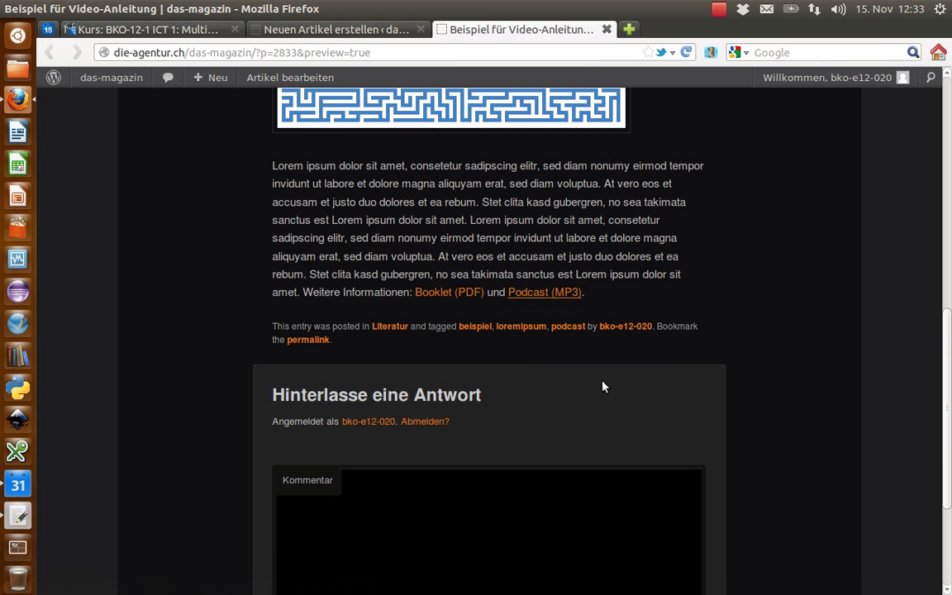
left_click(606, 30)
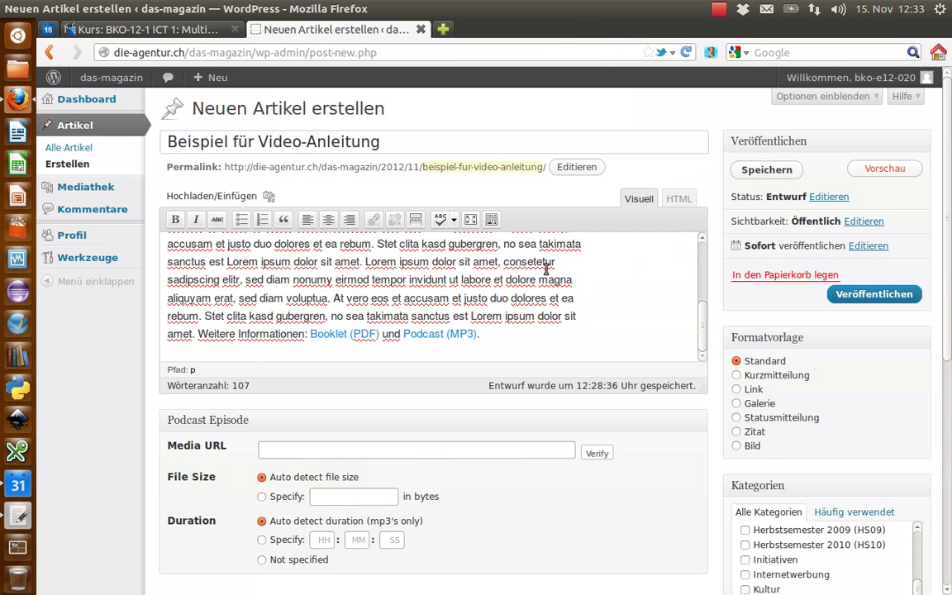
scroll(947, 276, "down", 3)
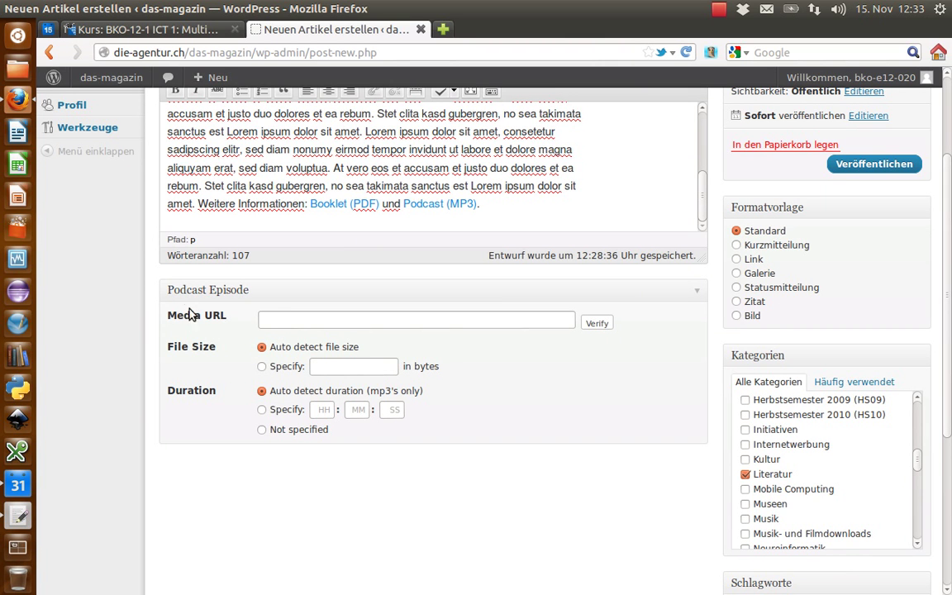
left_click(276, 320)
right_click(279, 322)
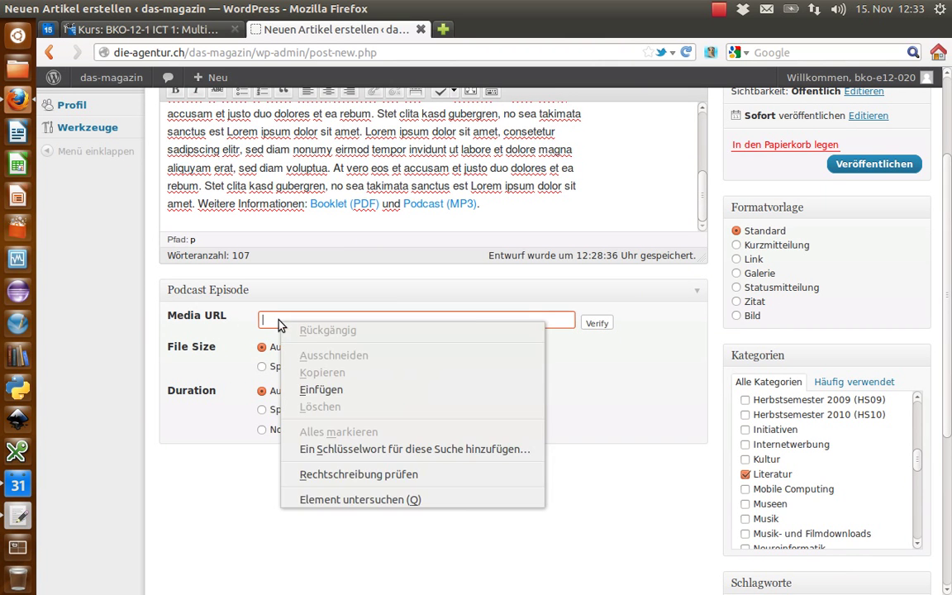
left_click(319, 389)
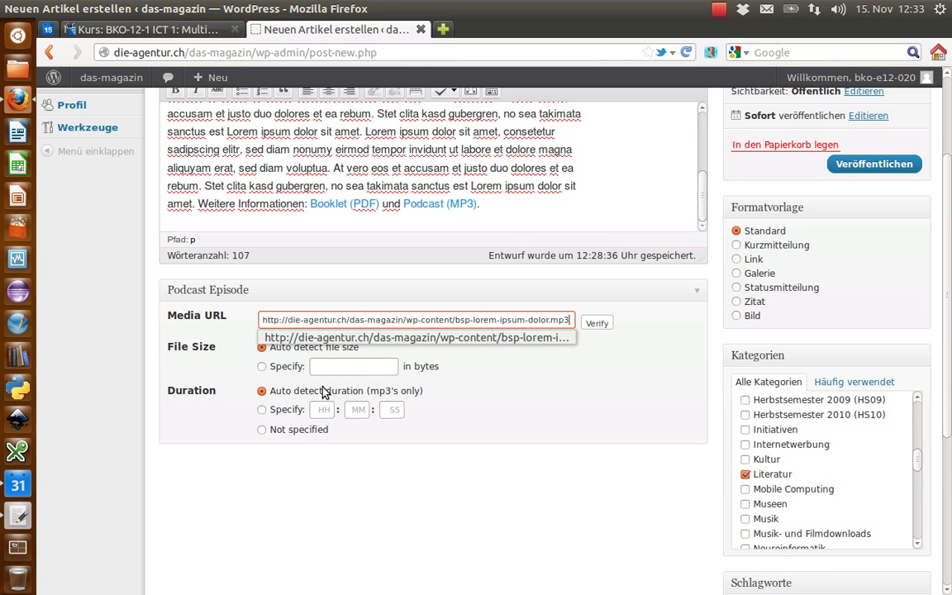
left_click(597, 322)
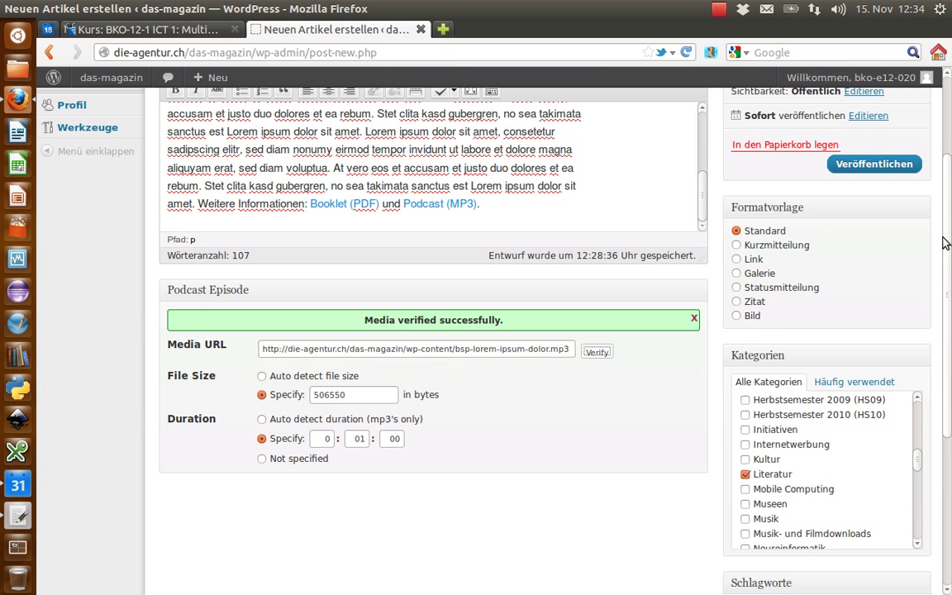
Publish the article "Beispiel für Video-Anleitung" and open its published page.
left_click_drag(948, 239, 951, 147)
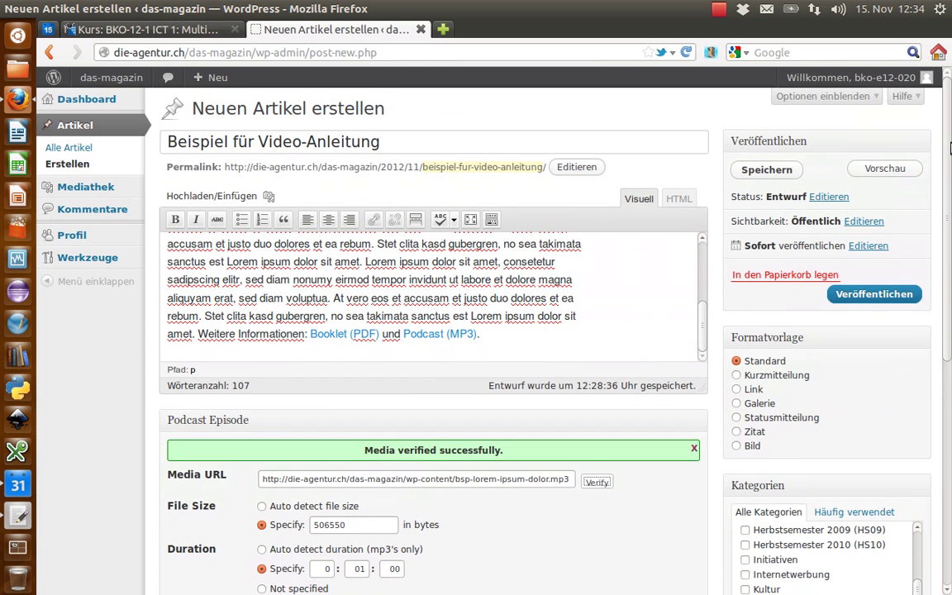
left_click(876, 295)
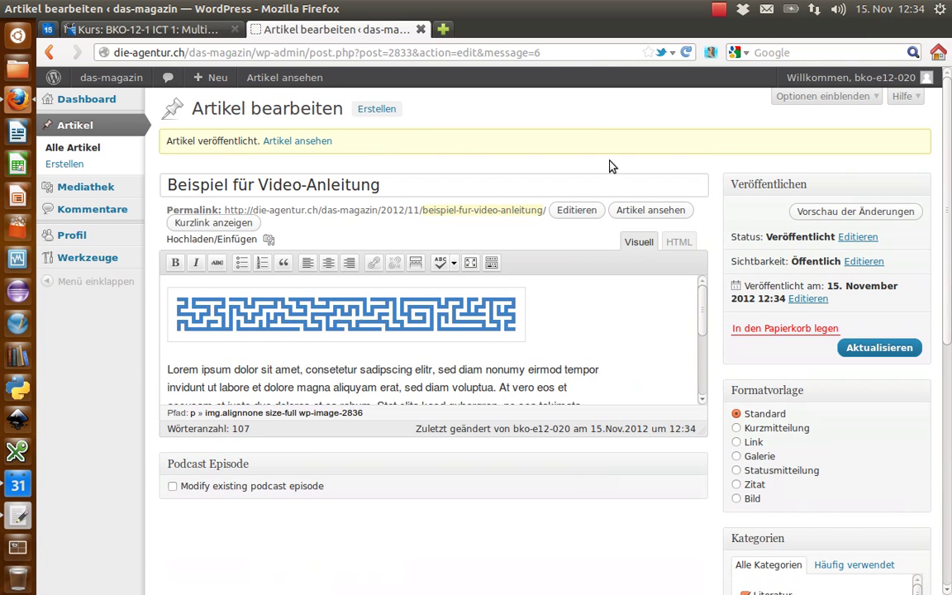
left_click(307, 142)
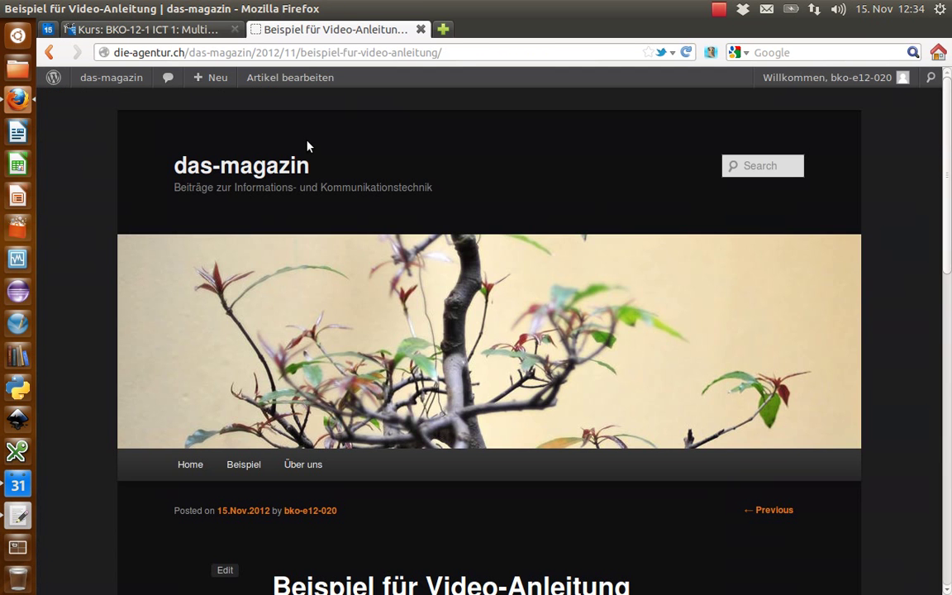
Check the banner, text, links and podcast player on the published article, and return to the BKO-12-1 ICT 1 Moodle course page.
left_click_drag(946, 179, 941, 351)
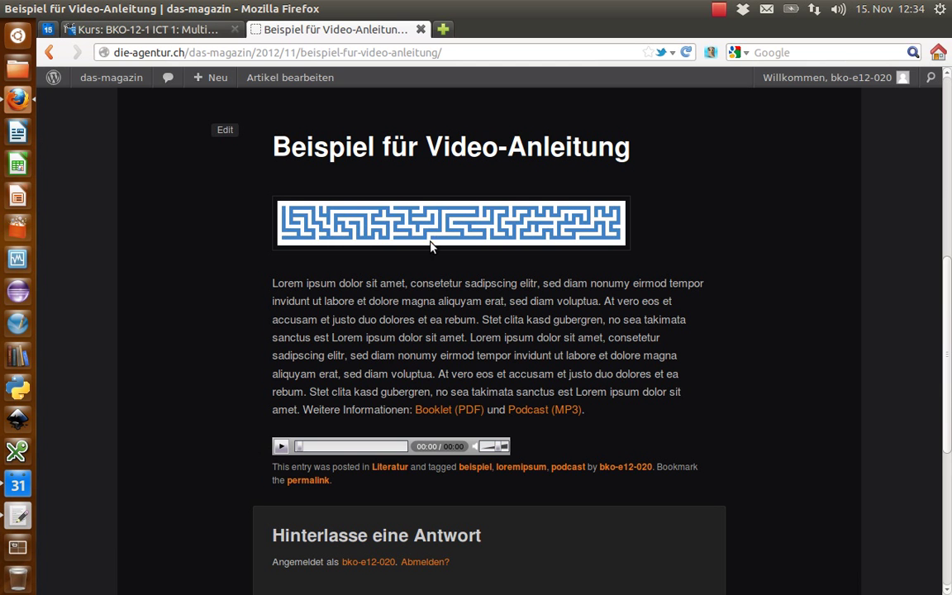
left_click_drag(948, 334, 950, 310)
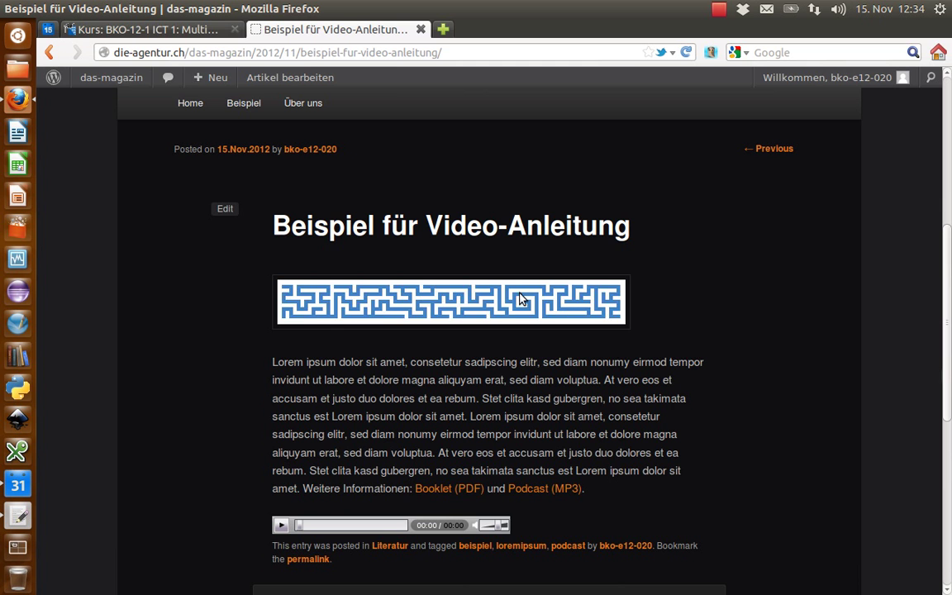
left_click(184, 31)
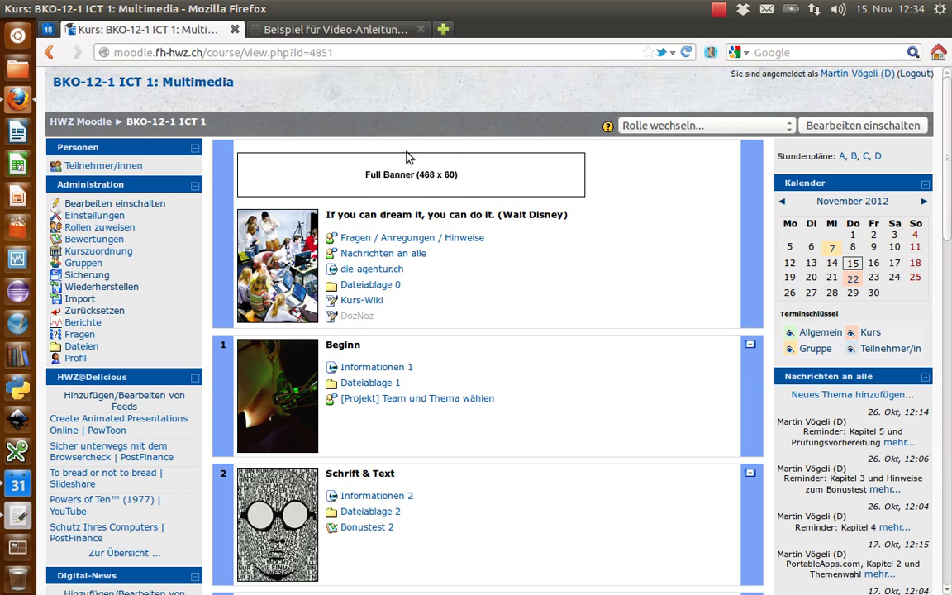
left_click(444, 29)
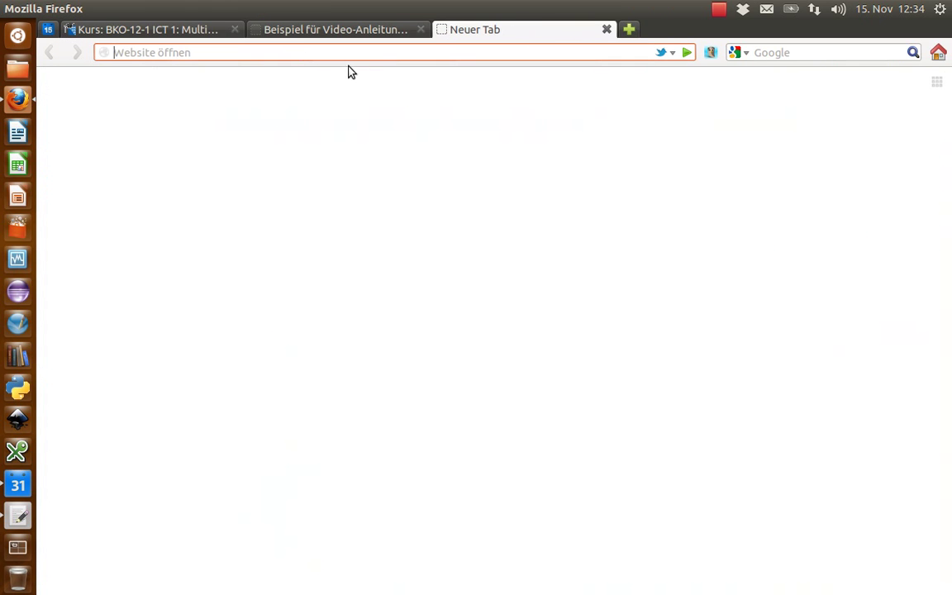
key("alt+Tab")
key("alt+shift+Tab")
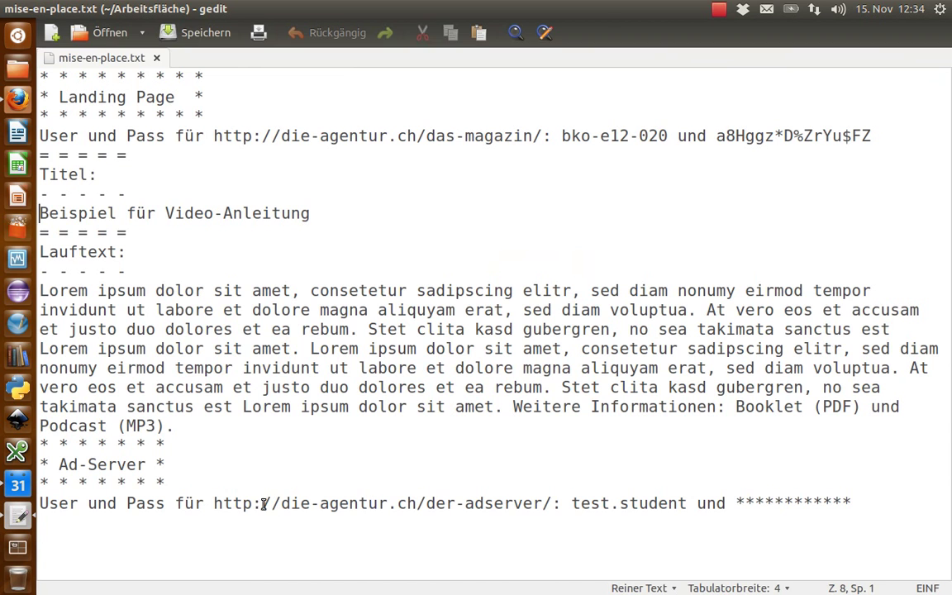
left_click_drag(214, 503, 550, 502)
key("ctrl+c")
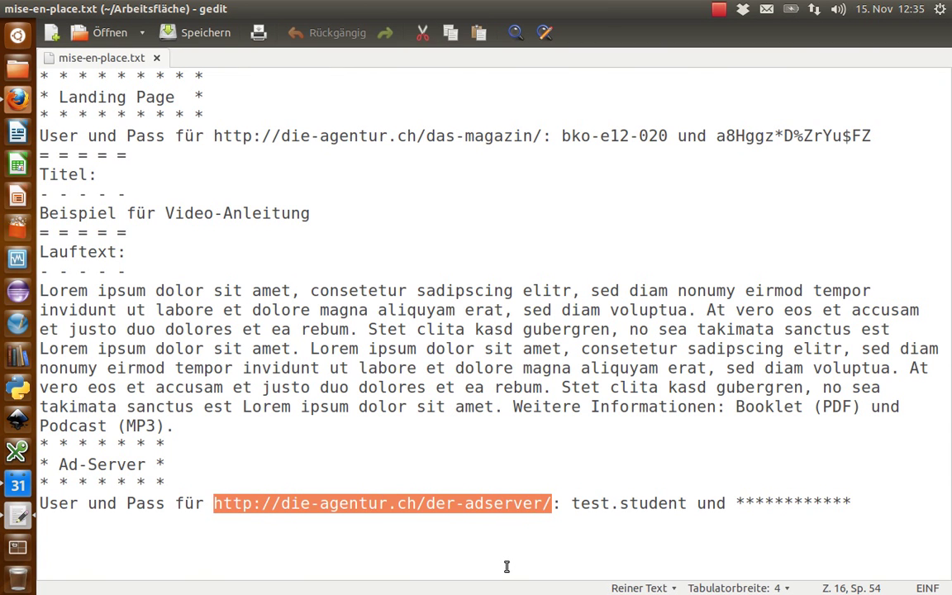
key("alt+Tab")
key("alt+shift+Tab")
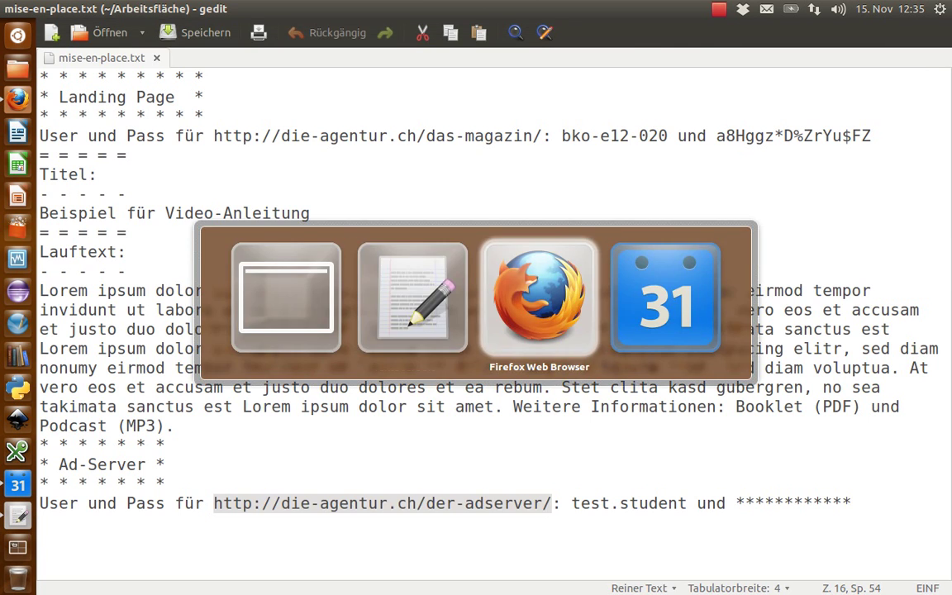
key("ctrl+v")
key("Return")
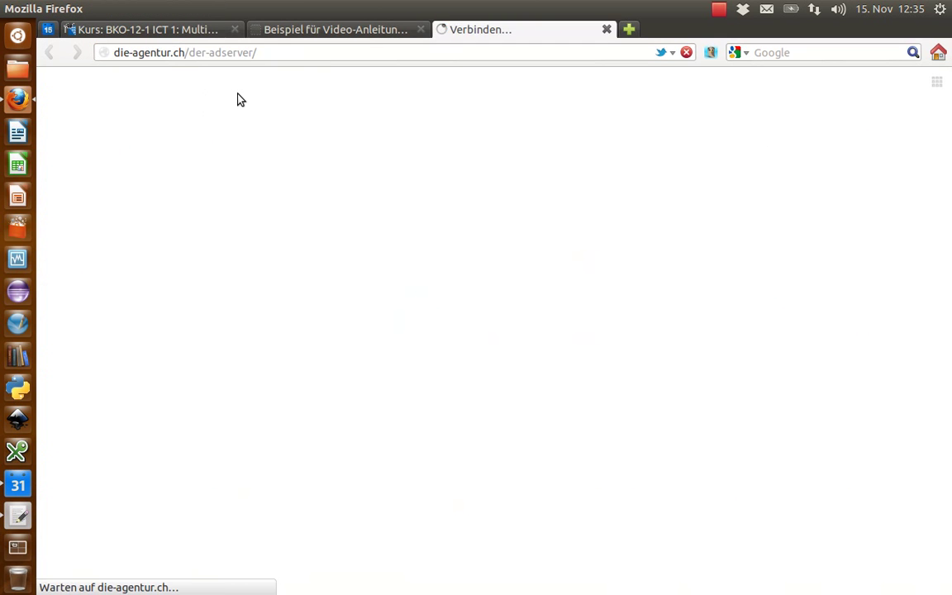
Copy the ad server username from mise-en-place.txt in gedit and enter it in the OpenX login form in Firefox.
key("alt+Tab")
key("alt+shift+Tab")
key("alt+Tab")
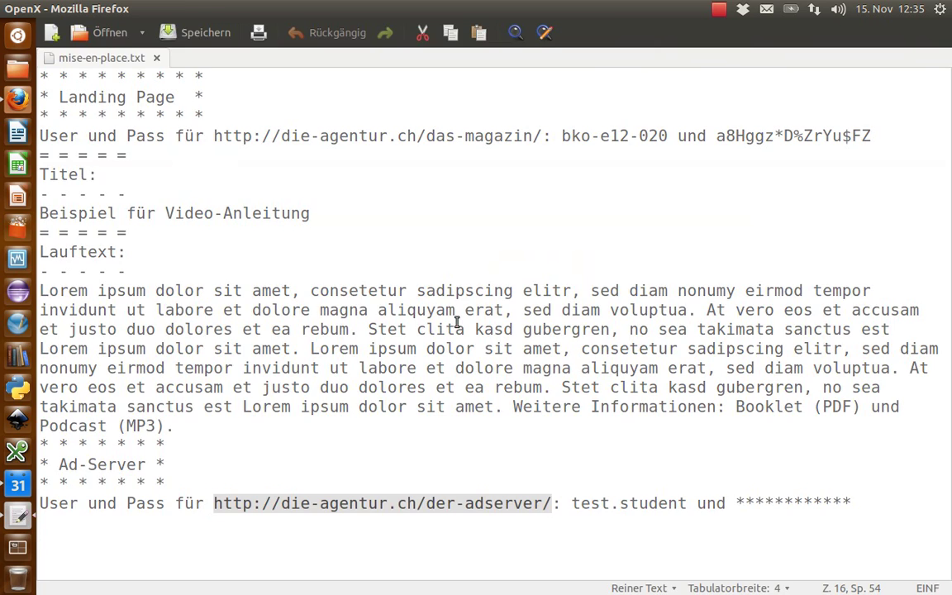
left_click_drag(569, 503, 687, 503)
key("ctrl+c")
key("alt+Tab")
left_click(291, 236)
key("ctrl+v")
key("Tab")
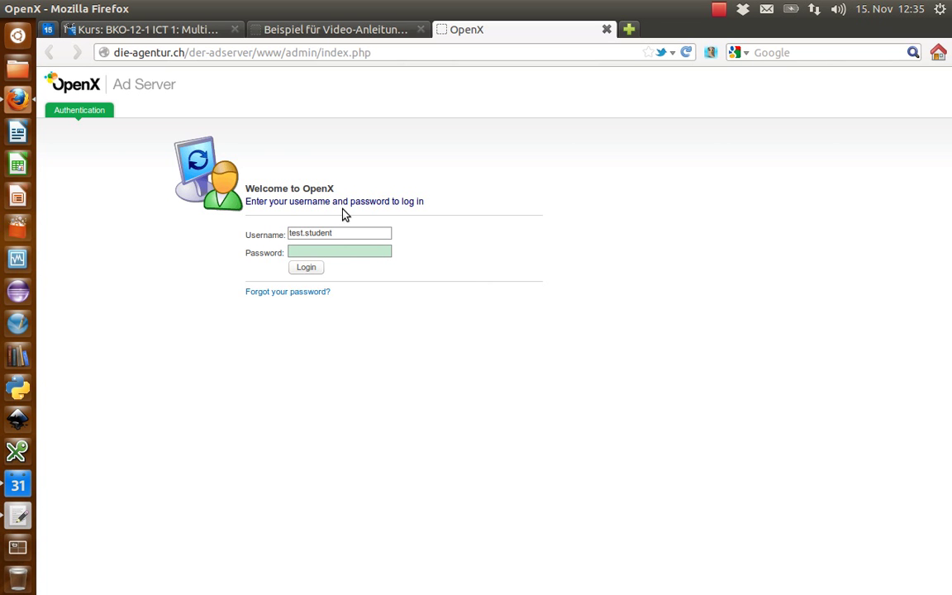
Enter the account password and log in to the OpenX ad server.
left_click(165, 30)
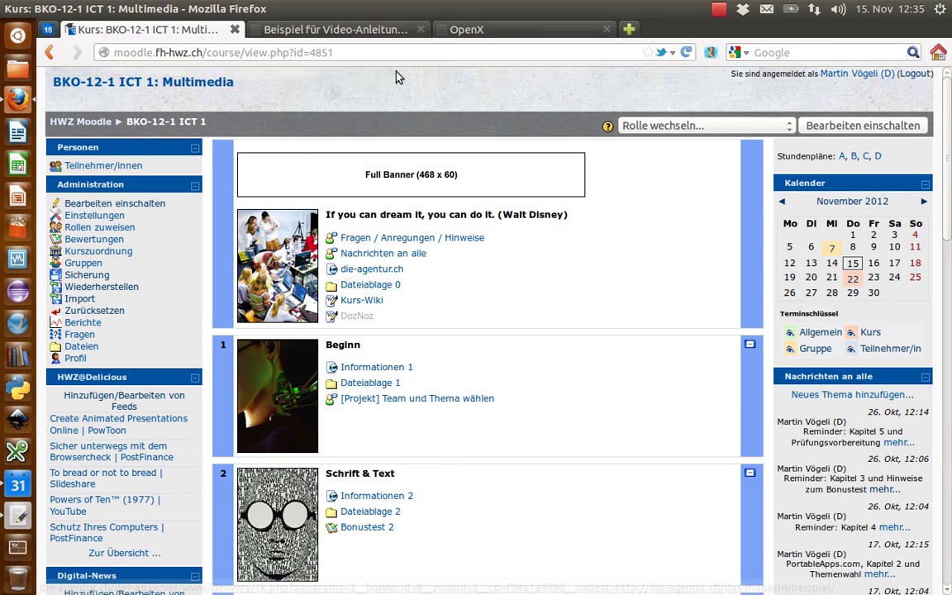
left_click(488, 30)
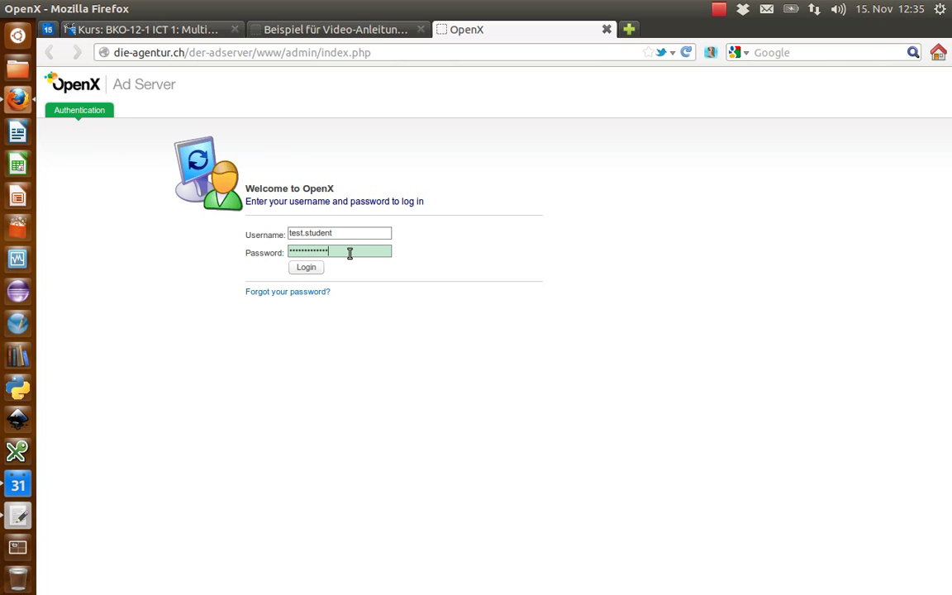
left_click(305, 268)
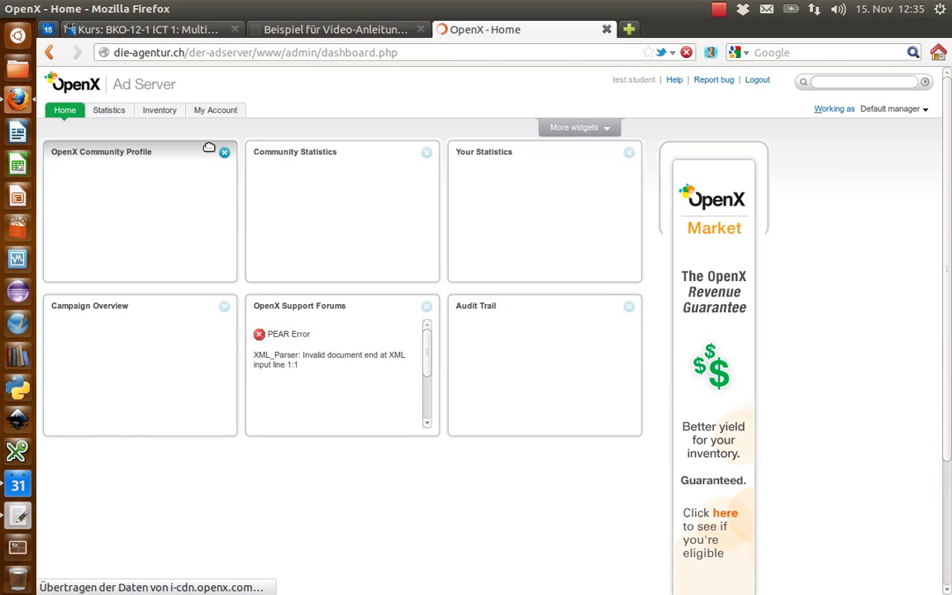
Start a new banner in the die-agentur.ch - BKO-12-1 ICT 1 campaign with the type "Link an external banner".
left_click(160, 113)
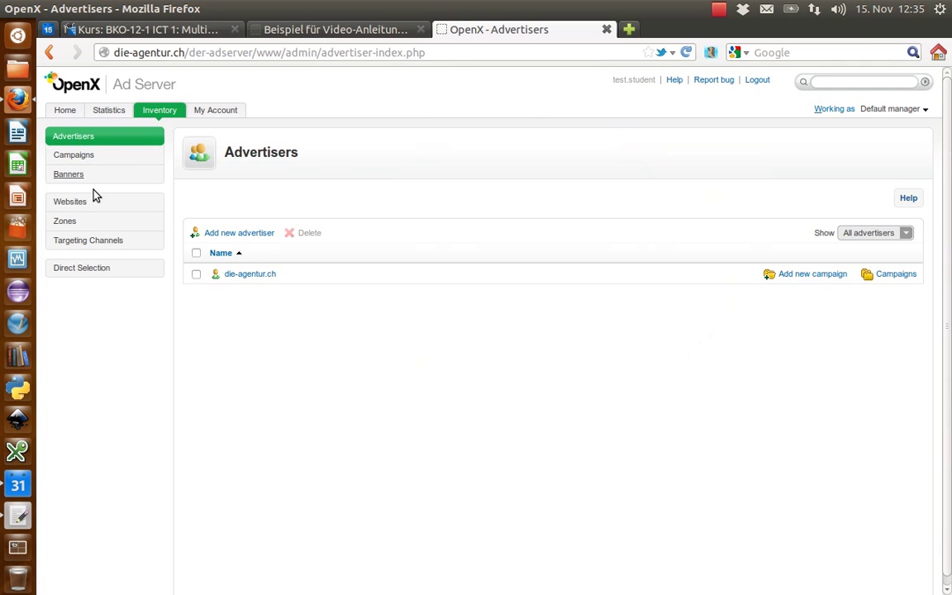
left_click(70, 176)
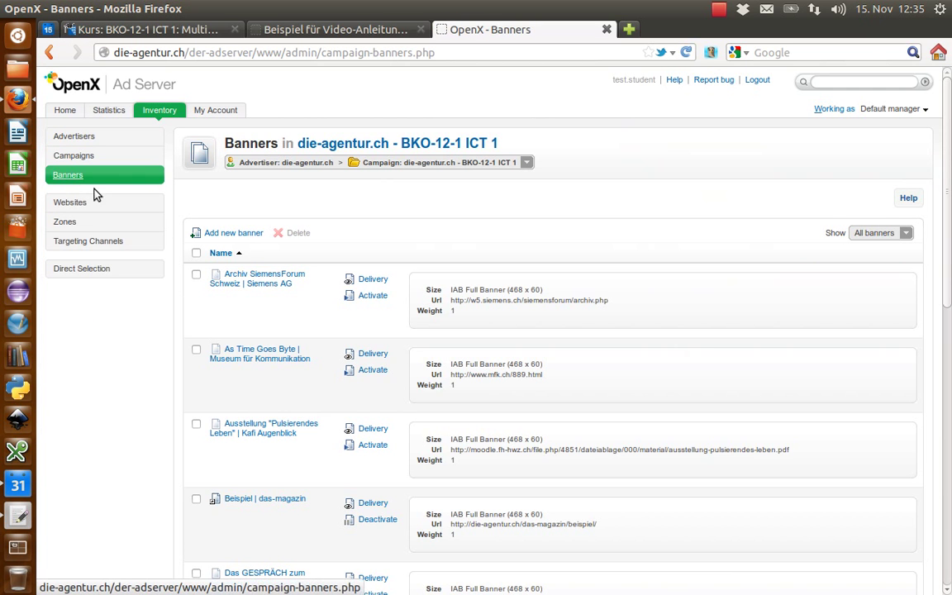
left_click(233, 235)
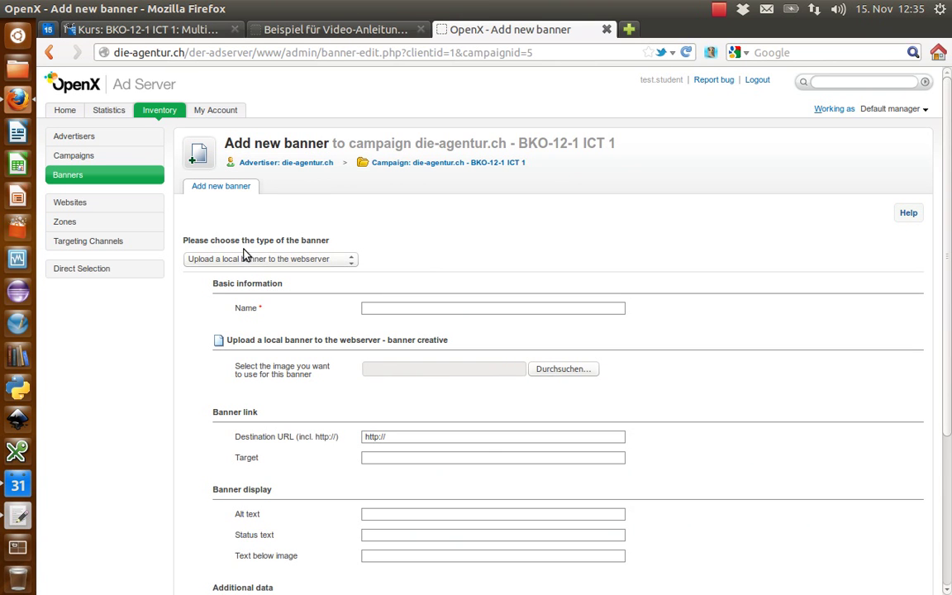
left_click(248, 259)
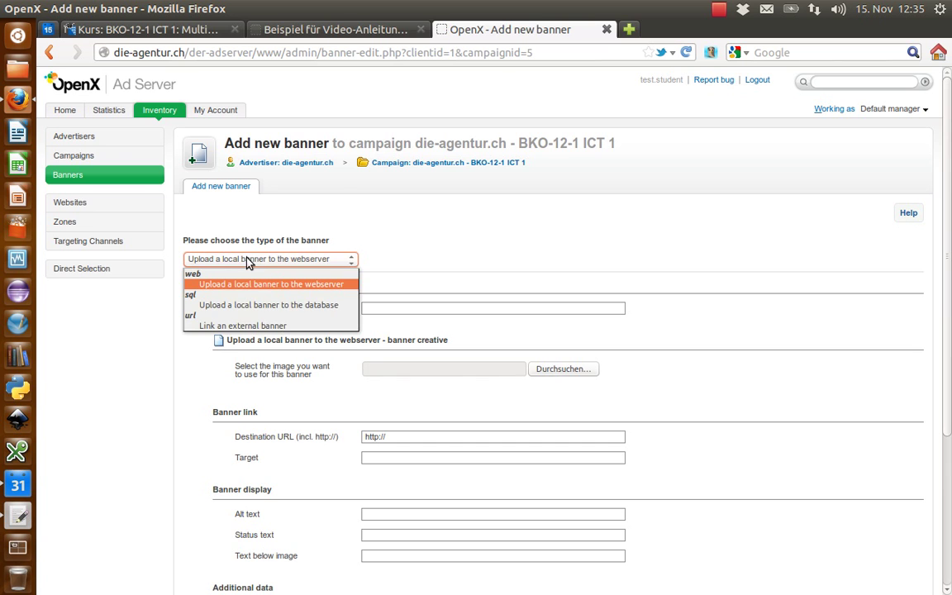
left_click(269, 327)
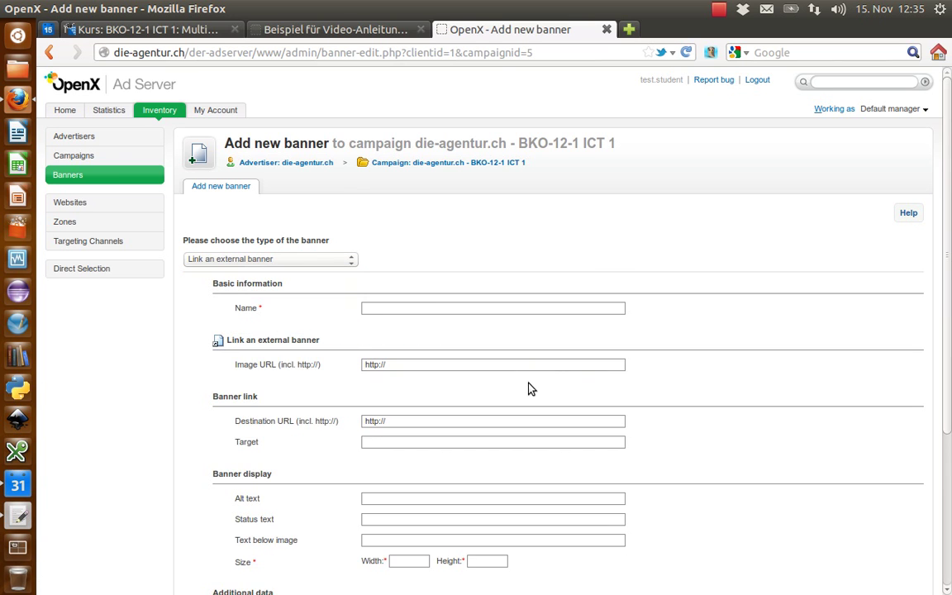
Copy the title "Beispiel für Video-Anleitung" from the published article and enter it as the new banner's name.
left_click(335, 29)
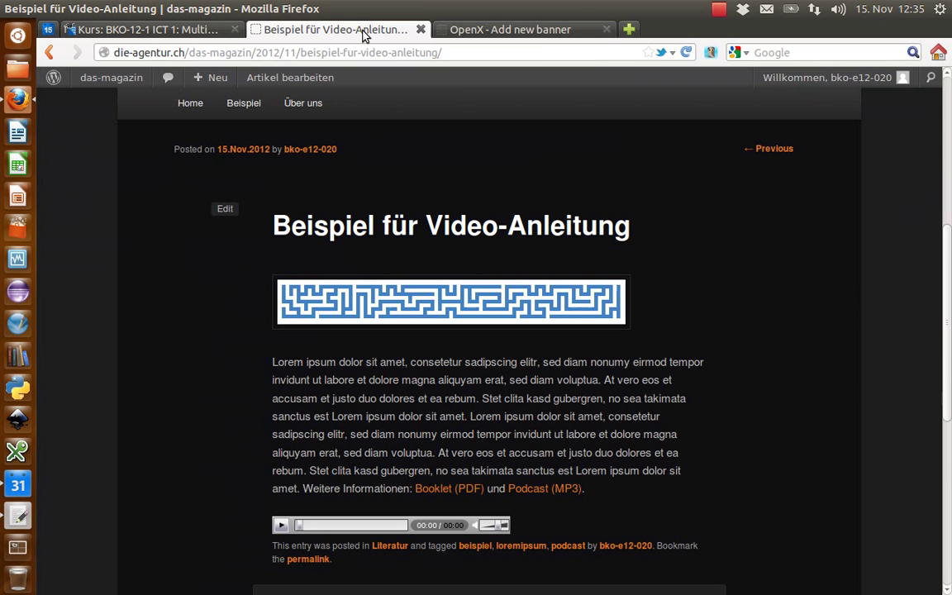
scroll(706, 298, "down", 3)
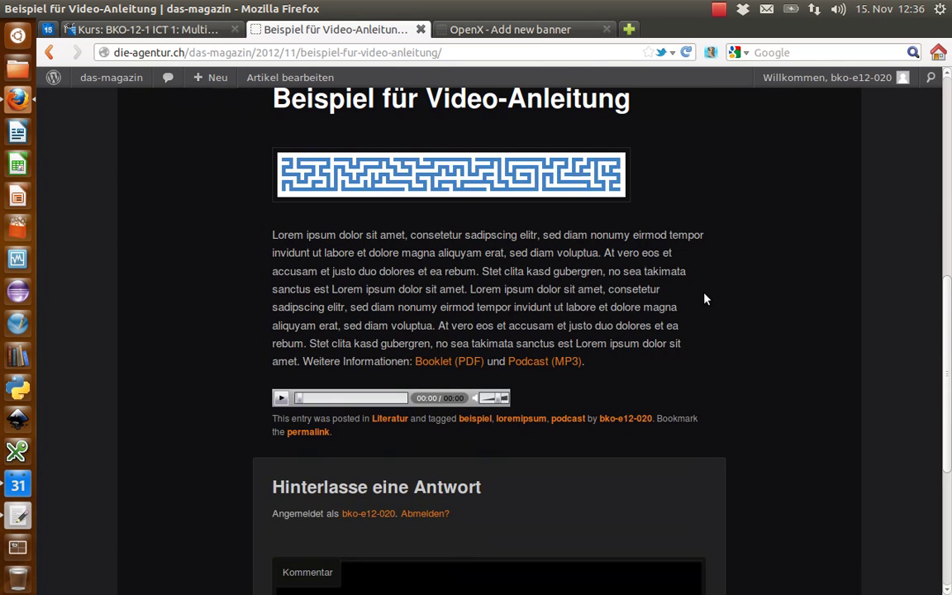
scroll(706, 297, "up", 2)
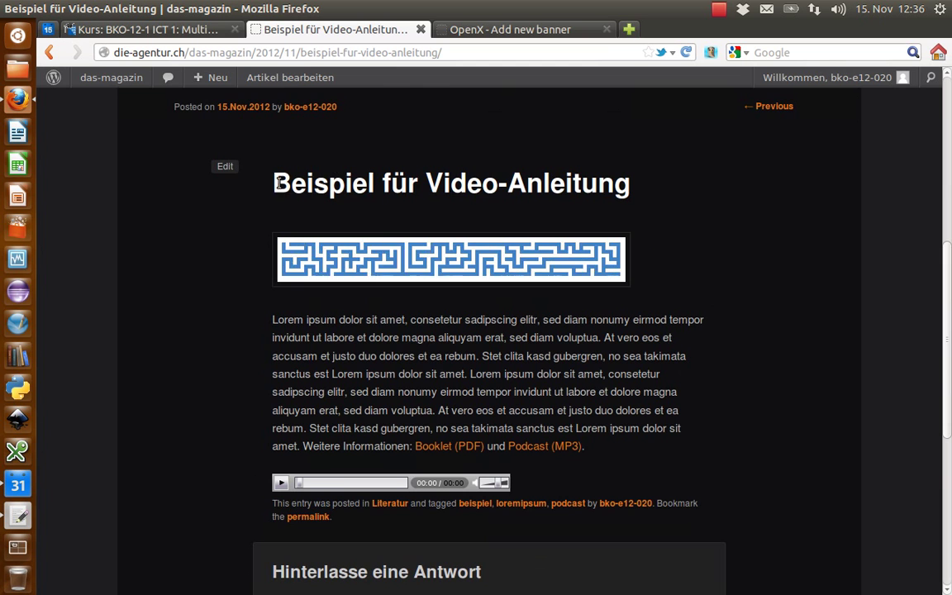
left_click_drag(270, 183, 650, 194)
key("ctrl+c")
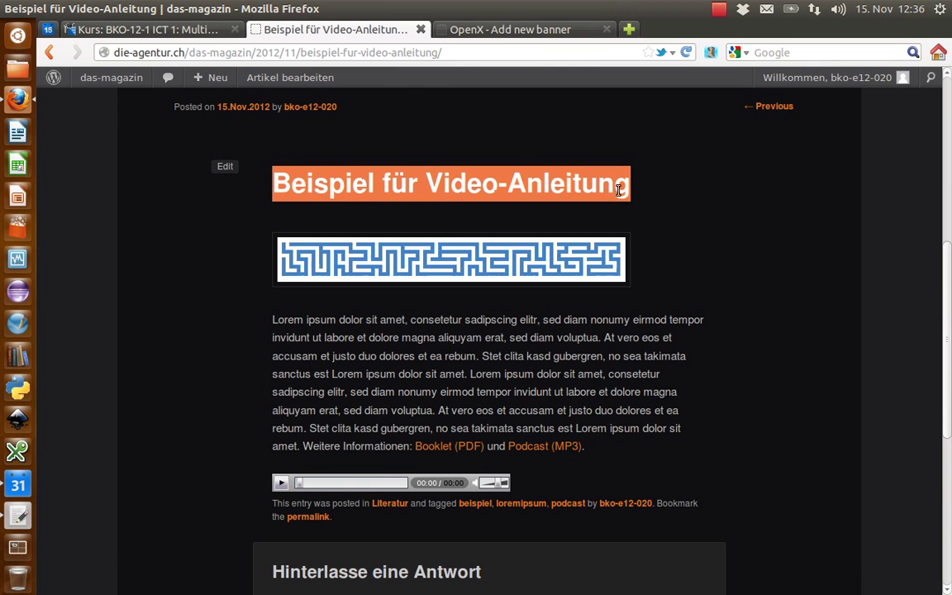
left_click(510, 29)
left_click(393, 309)
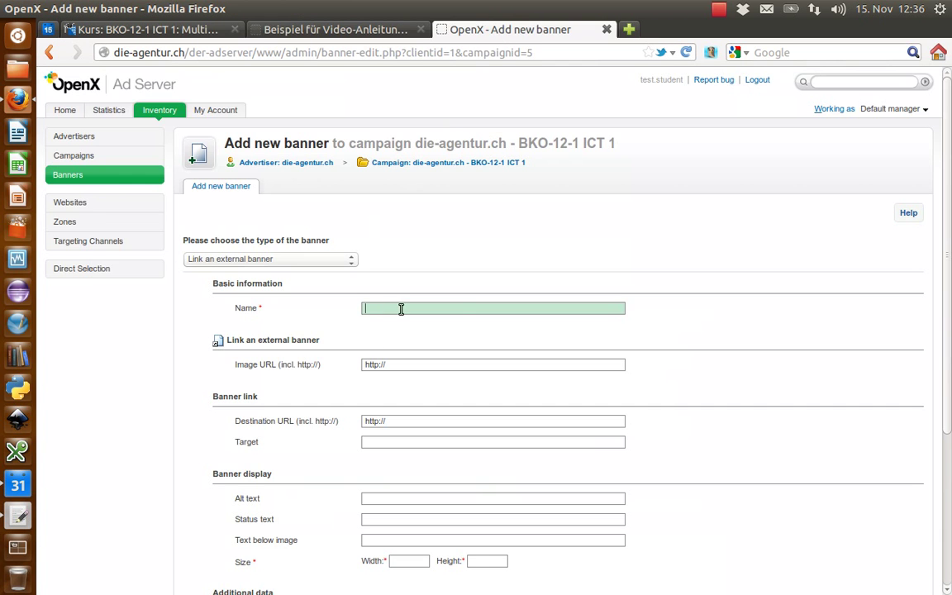
key("ctrl+v")
Set the banner's alt text to "Beispiel für Video-Anleitung".
scroll(831, 366, "down", 5)
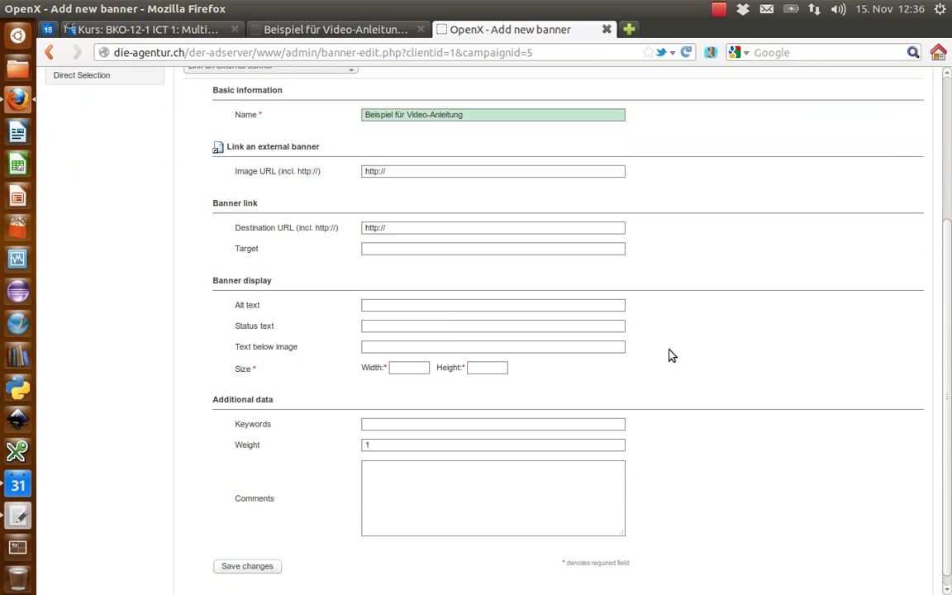
left_click(364, 307)
key("ctrl+v")
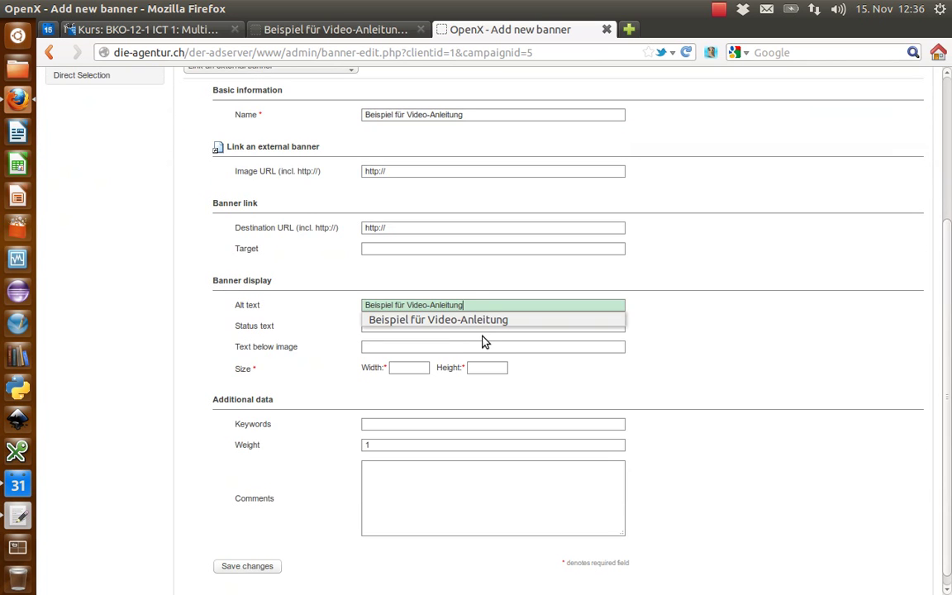
left_click(713, 329)
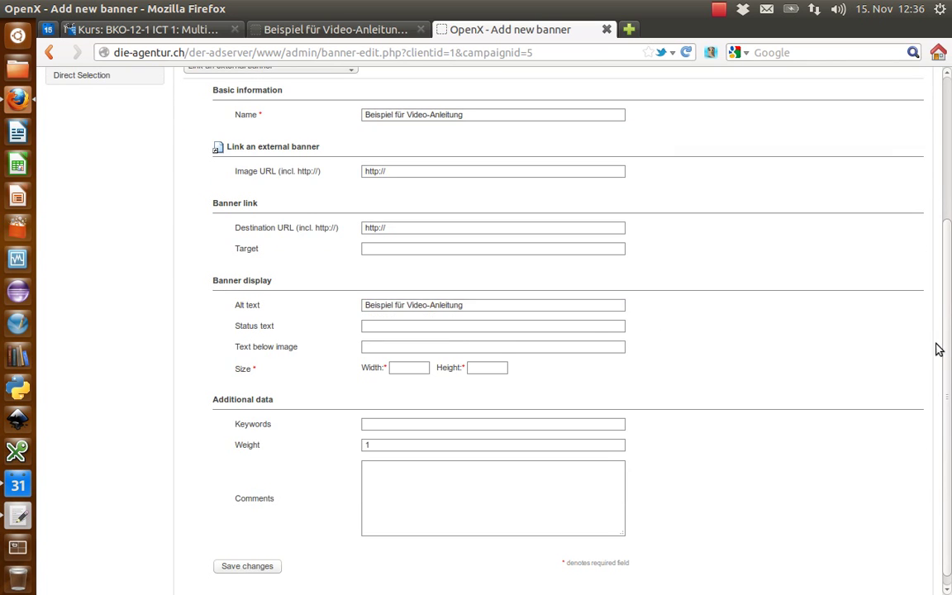
Set the banner size to a width of 468 and a height of 60.
left_click(415, 370)
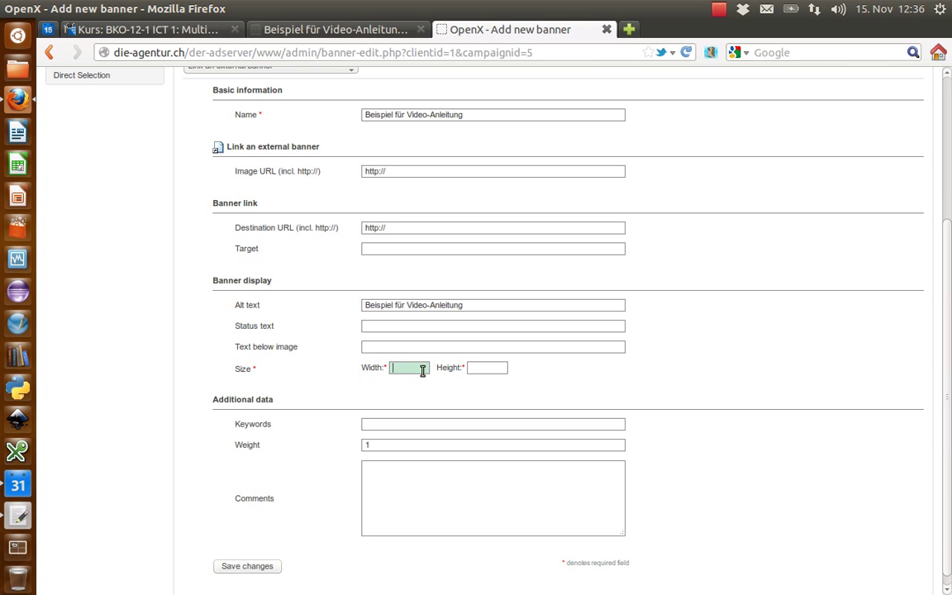
type("46")
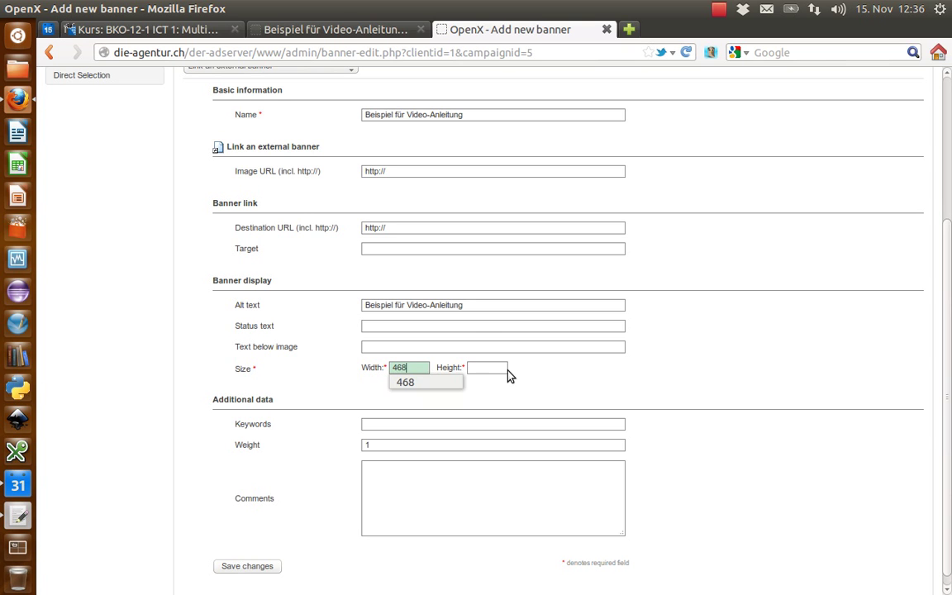
type("8")
left_click(489, 368)
type("6")
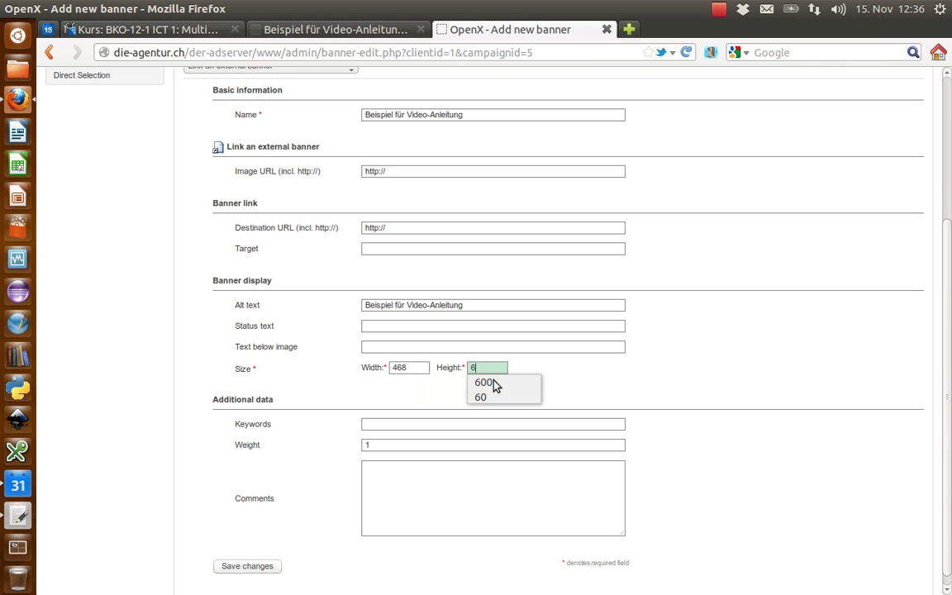
type("0")
left_click(745, 361)
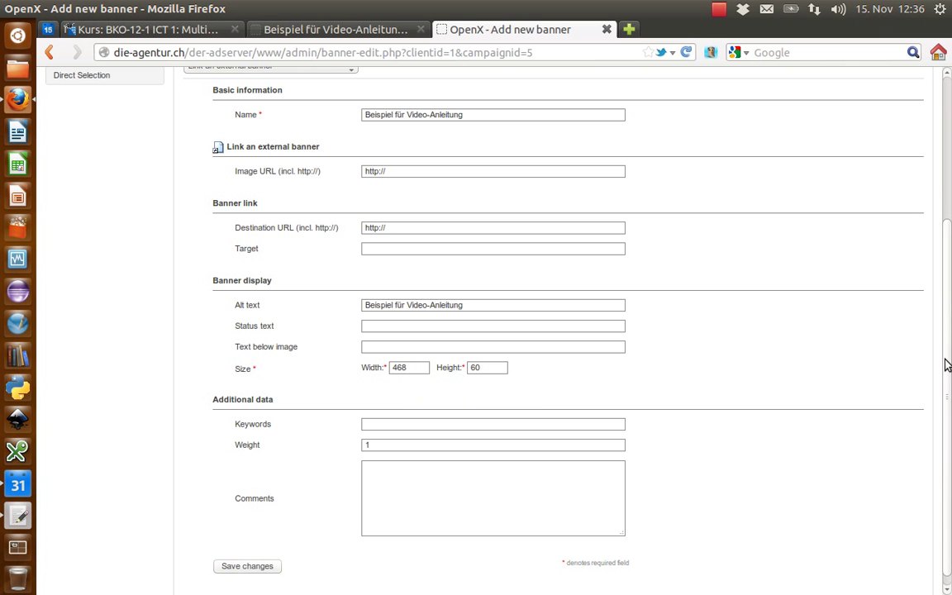
left_click_drag(950, 364, 950, 266)
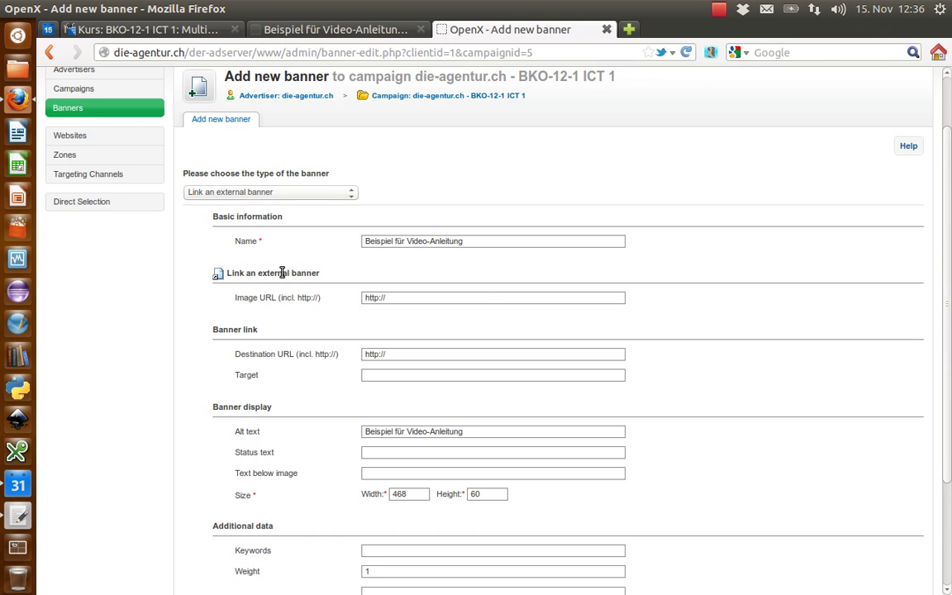
left_click(319, 30)
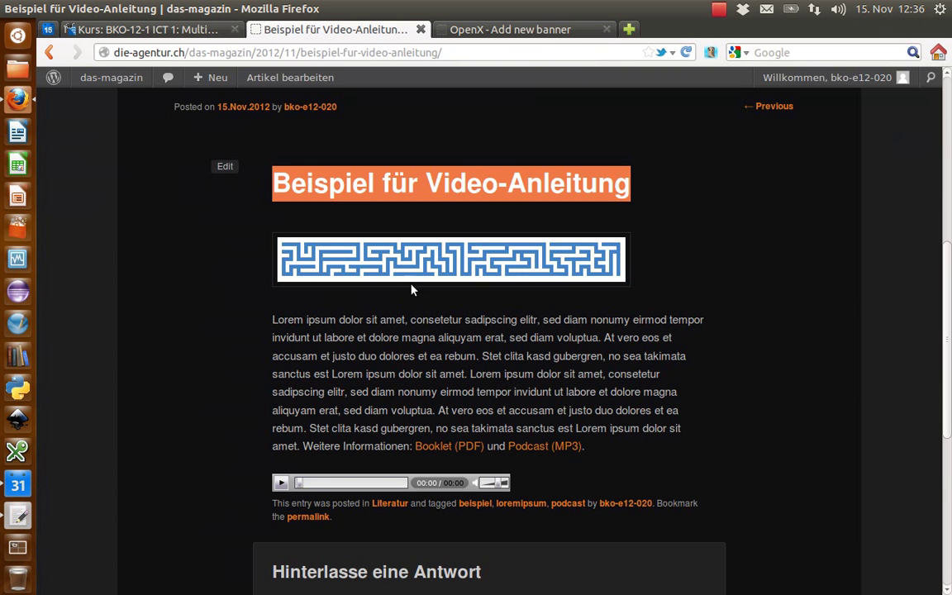
right_click(381, 257)
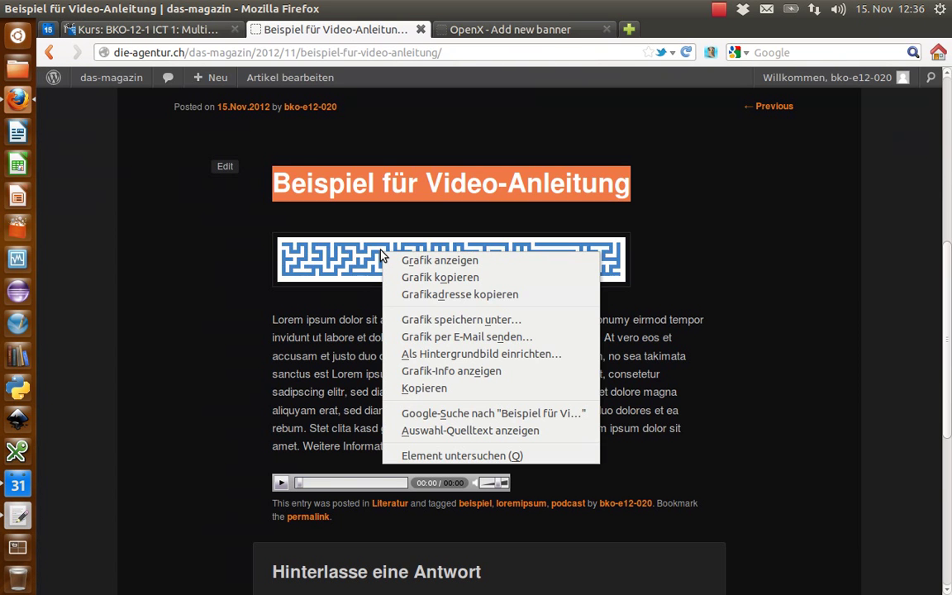
left_click(467, 296)
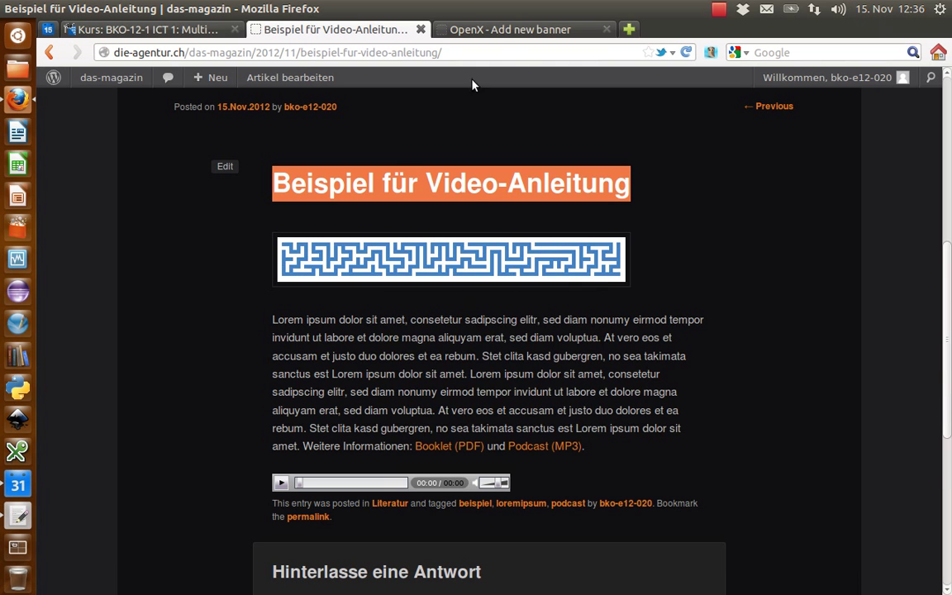
left_click(498, 31)
left_click(405, 296)
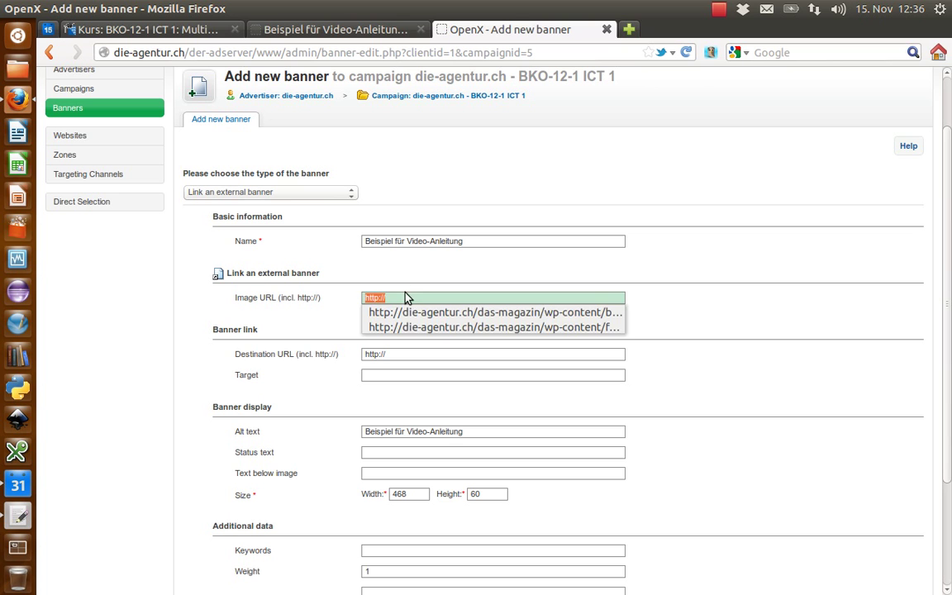
right_click(426, 301)
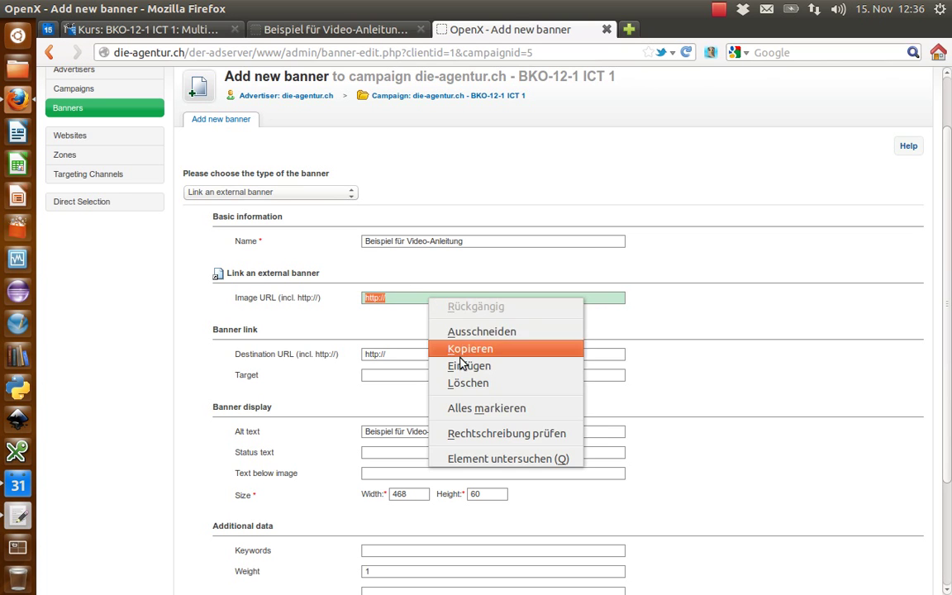
left_click(464, 364)
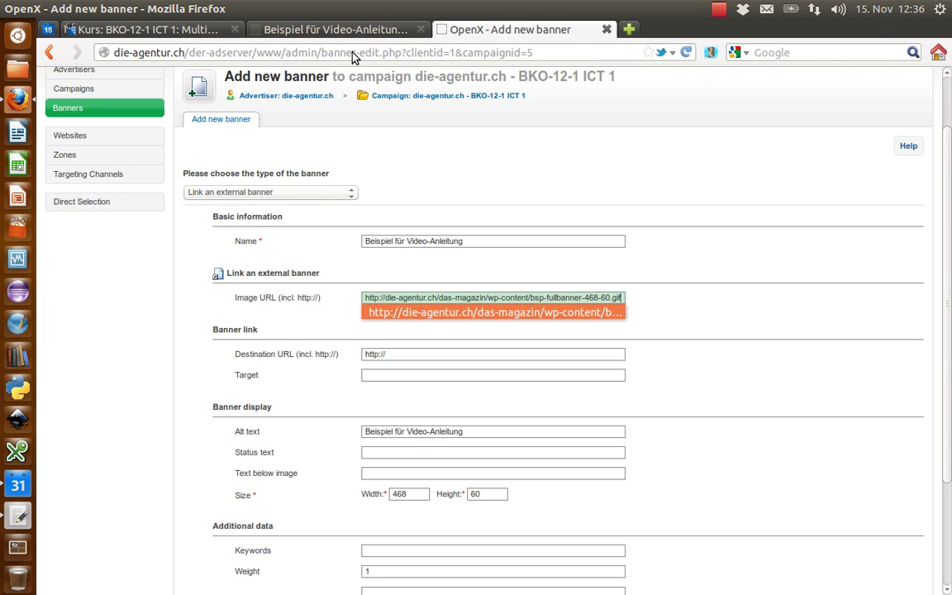
left_click(314, 31)
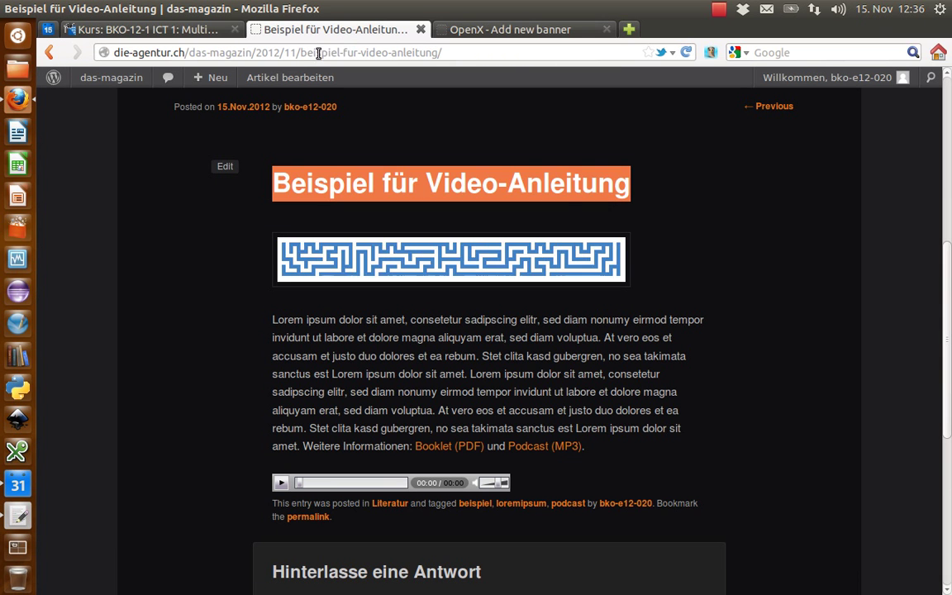
double_click(322, 55)
key("ctrl+c")
key("BackSpace")
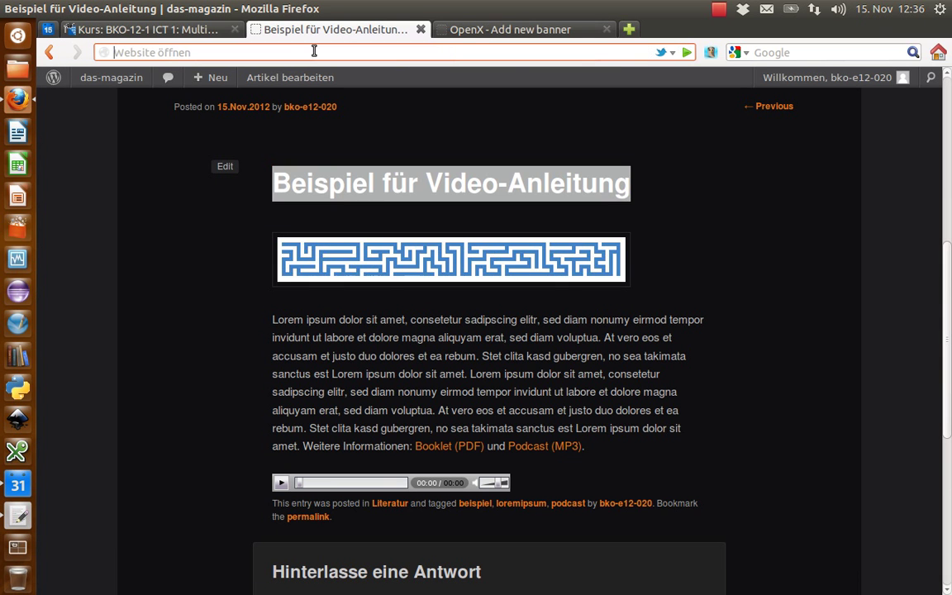
left_click(446, 31)
double_click(396, 354)
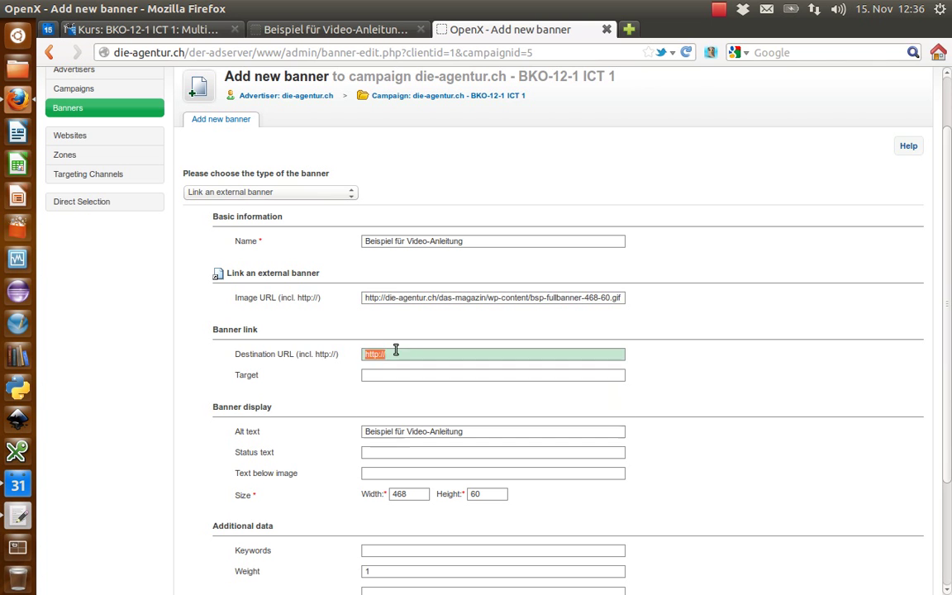
key("ctrl+v")
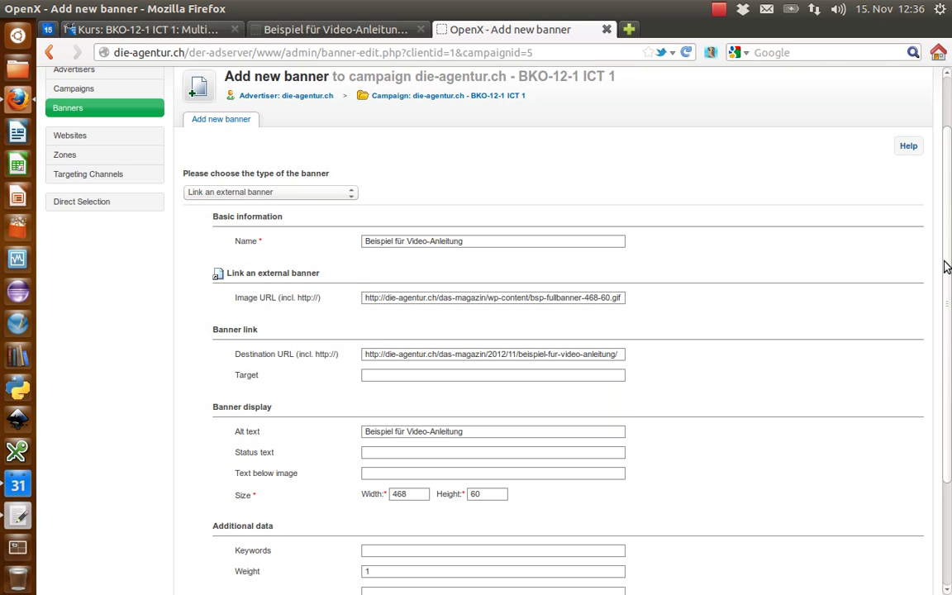
left_click_drag(948, 263, 948, 438)
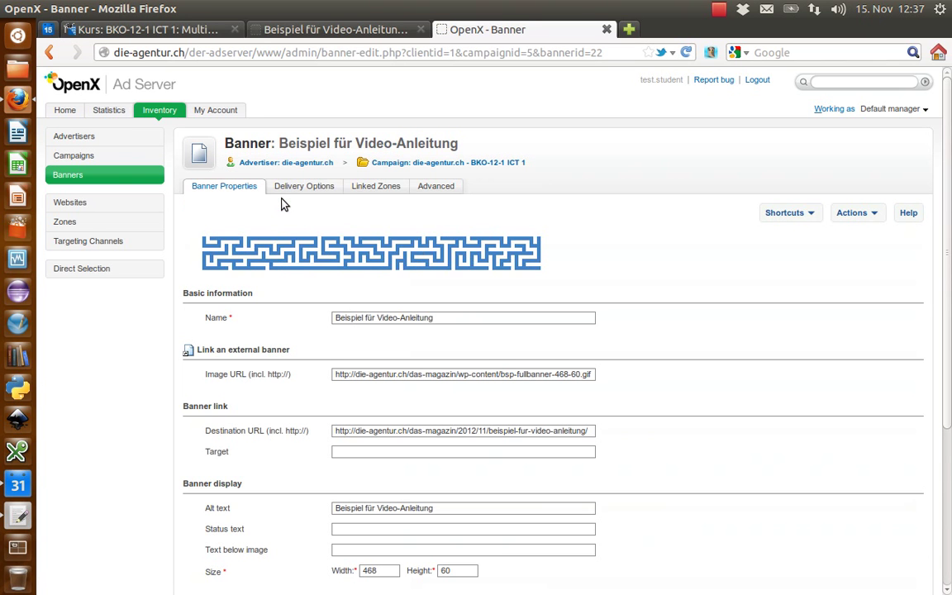
Link the banner to the moodle.fh-hwz.ch website and its BKO-12-1 ICT 1 zone, and save the changes.
scroll(950, 362, "down", 5)
scroll(950, 361, "up", 5)
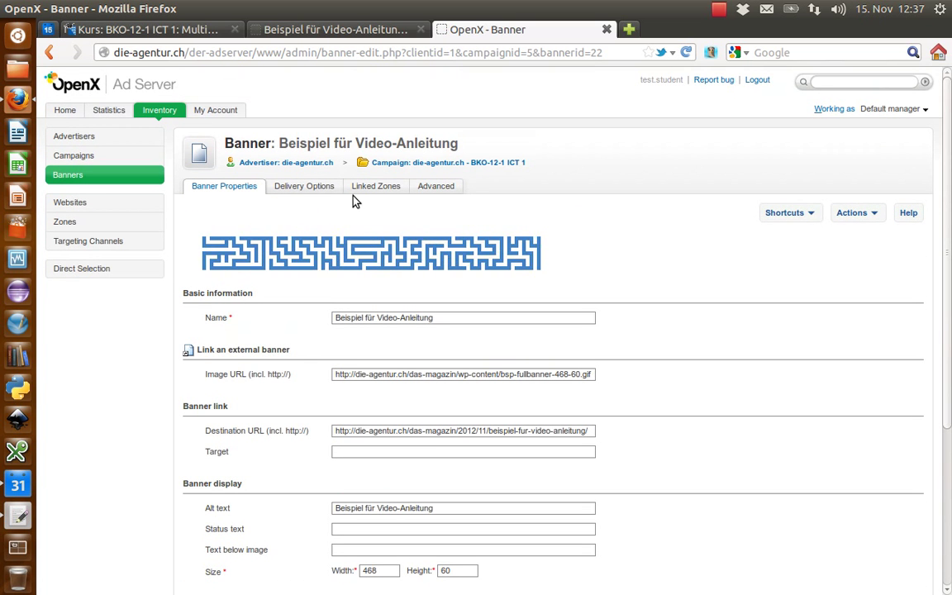
left_click(378, 188)
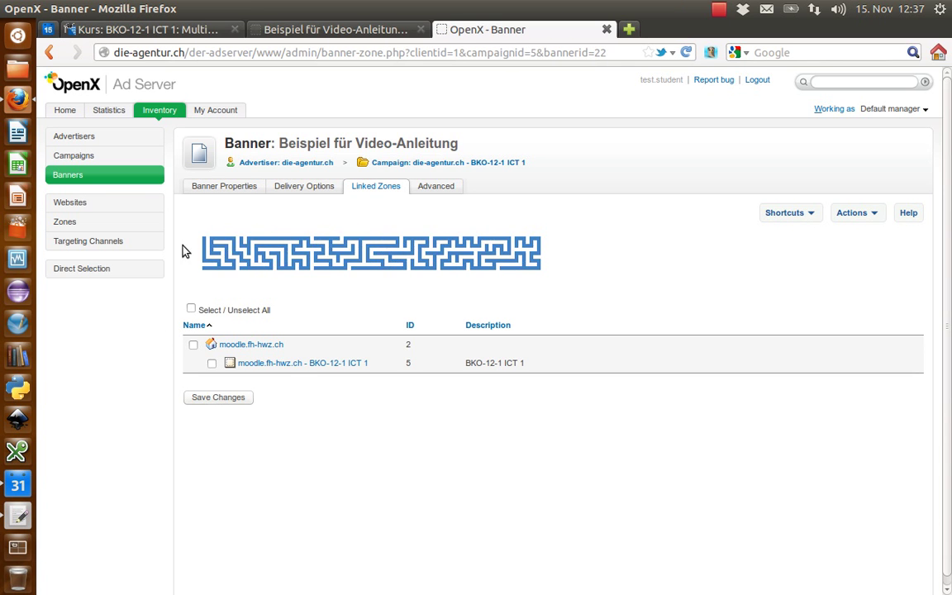
left_click(192, 310)
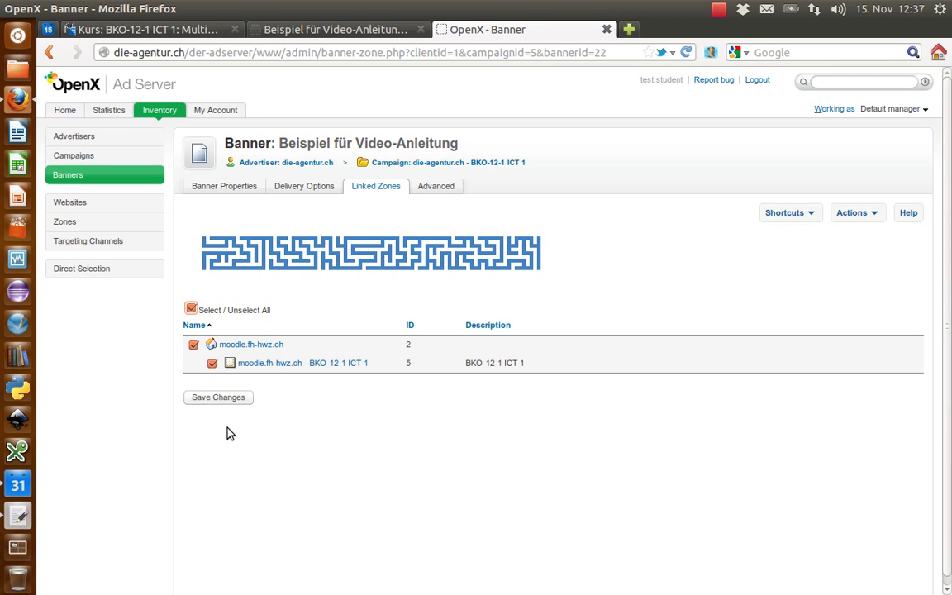
left_click(217, 399)
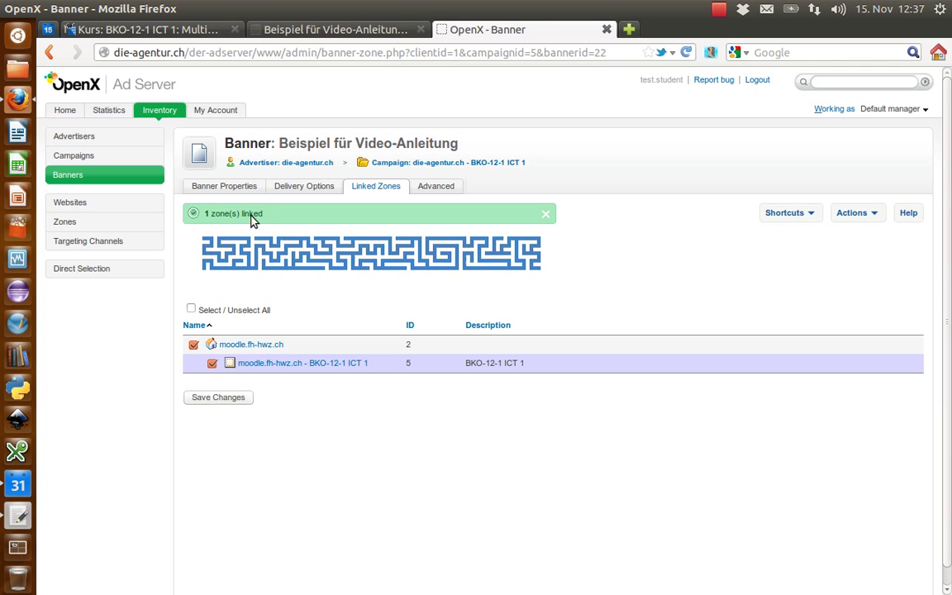
Reload the BKO-12-1 ICT 1 Moodle course page repeatedly to check the banner rotation, and follow the maze banner to inspect its landing page.
left_click(176, 31)
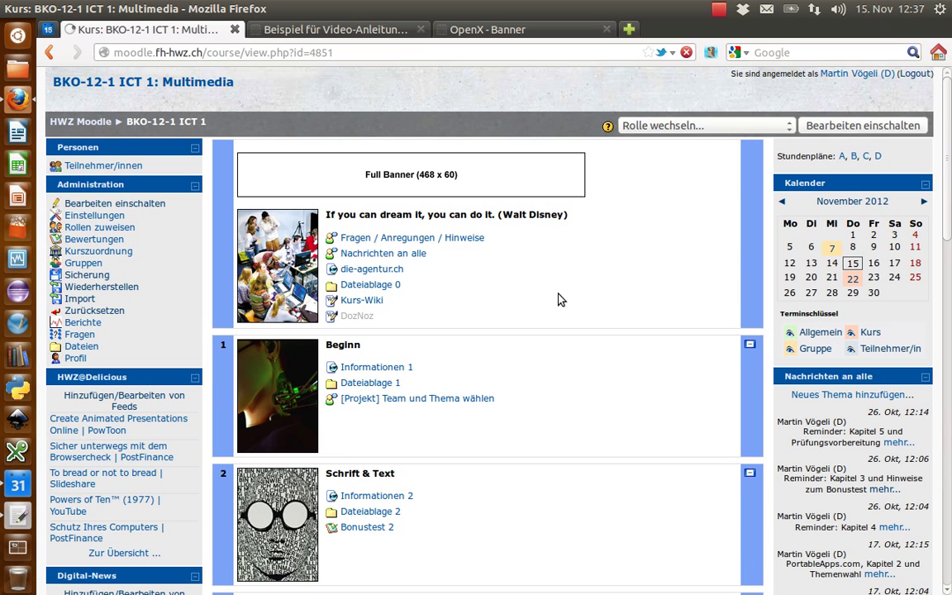
key("F5")
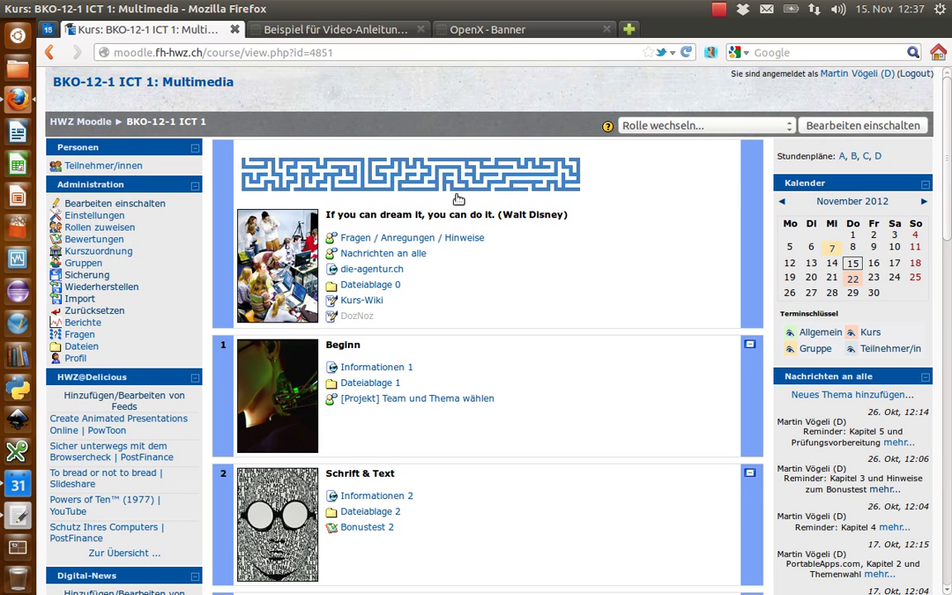
key("F5")
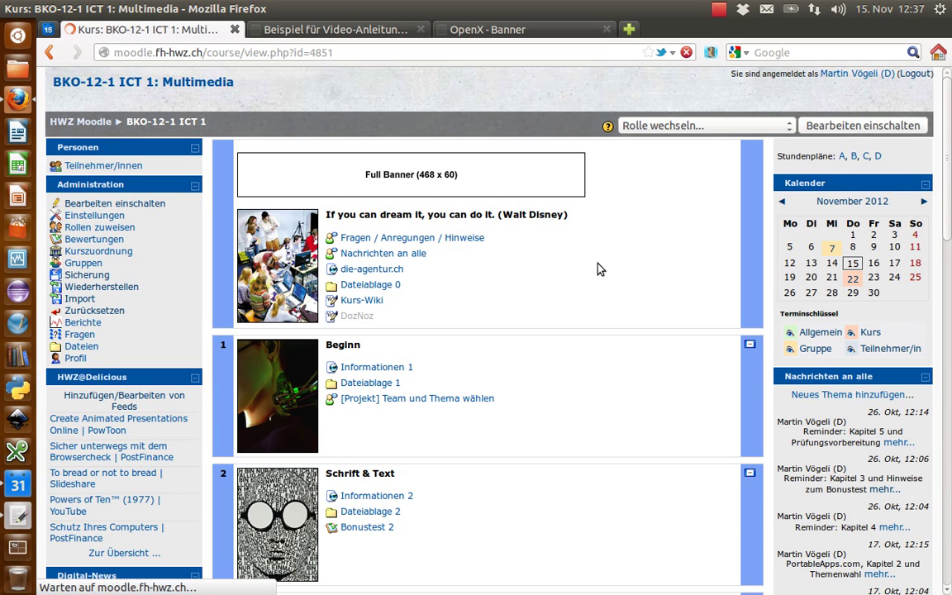
key("F5")
key("F5")
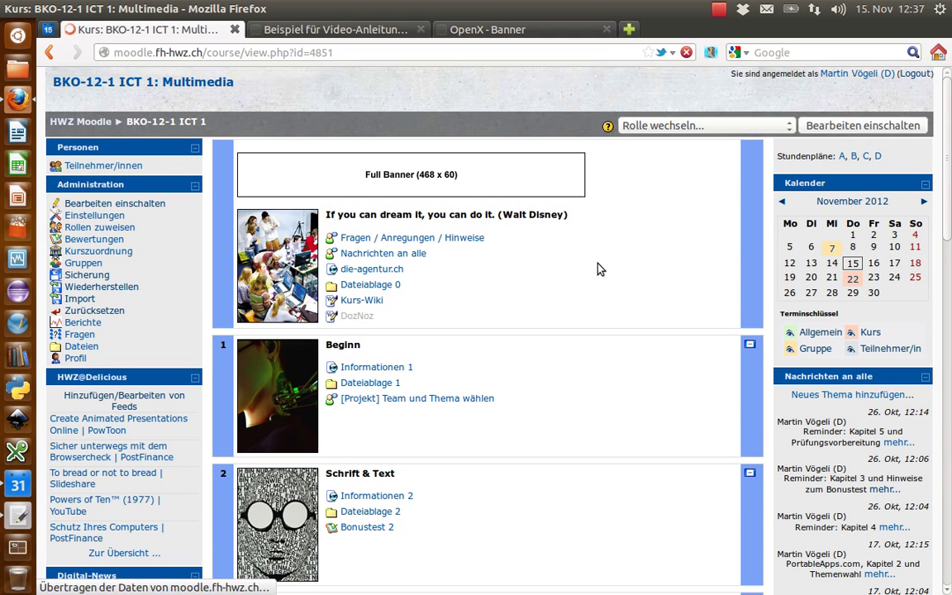
key("F5")
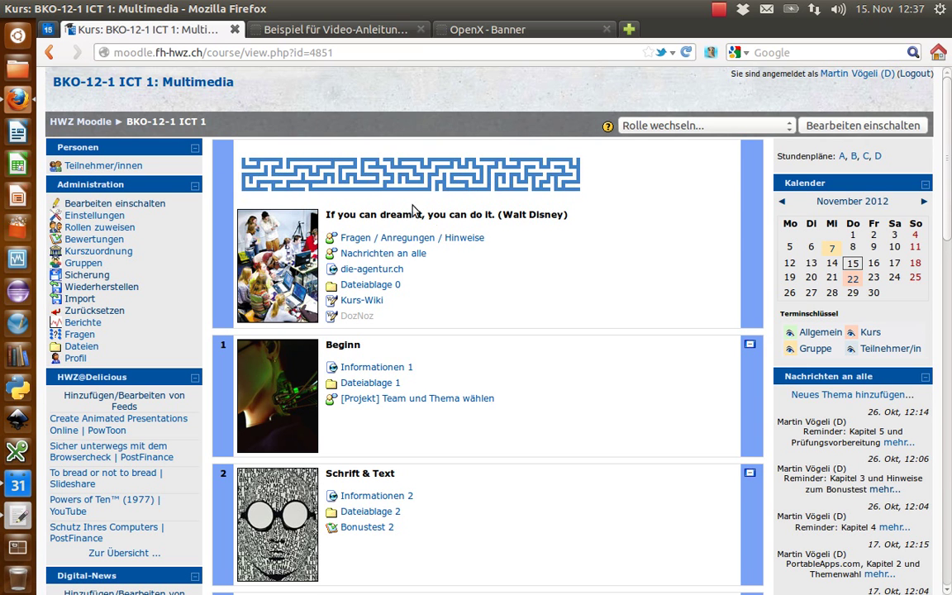
left_click(374, 180)
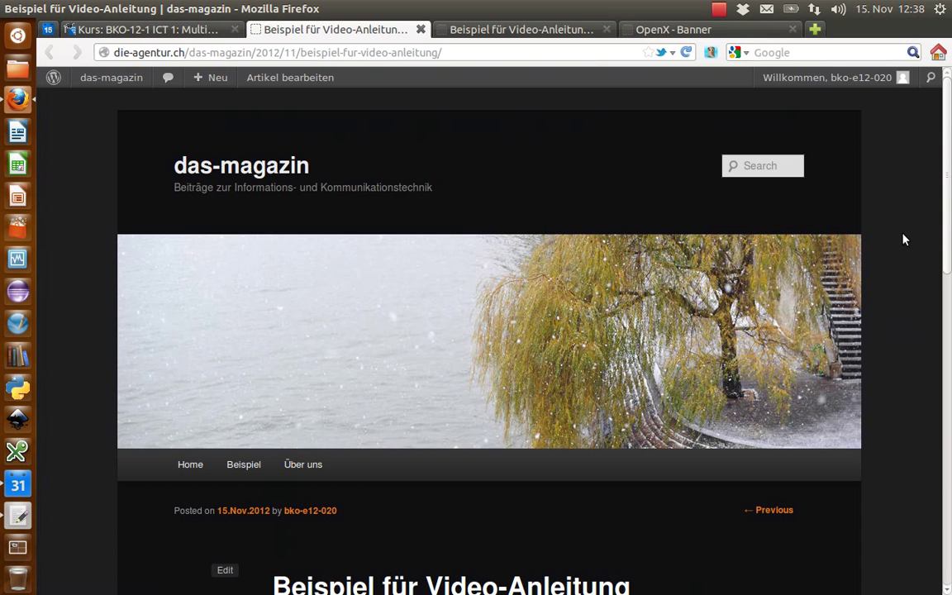
left_click_drag(948, 185, 949, 354)
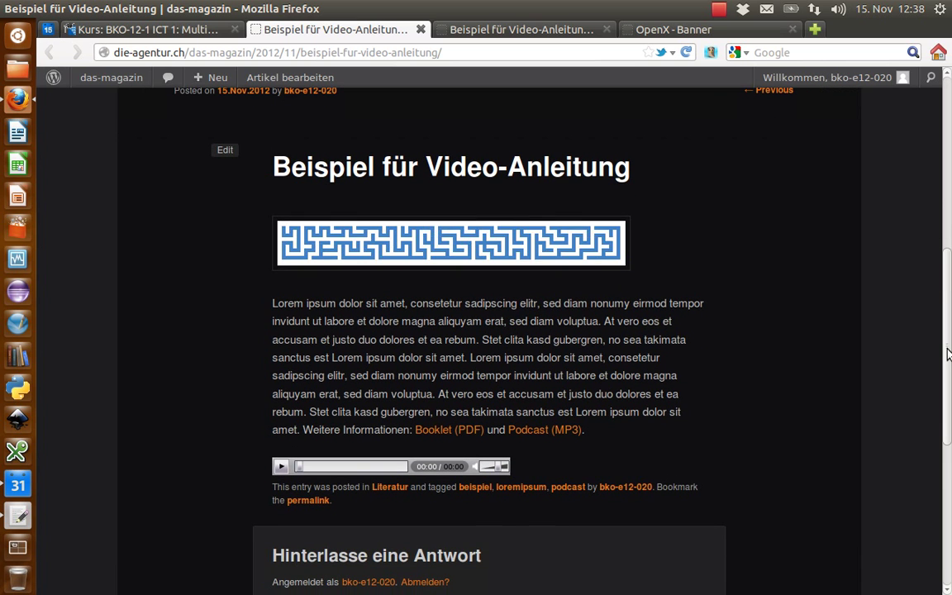